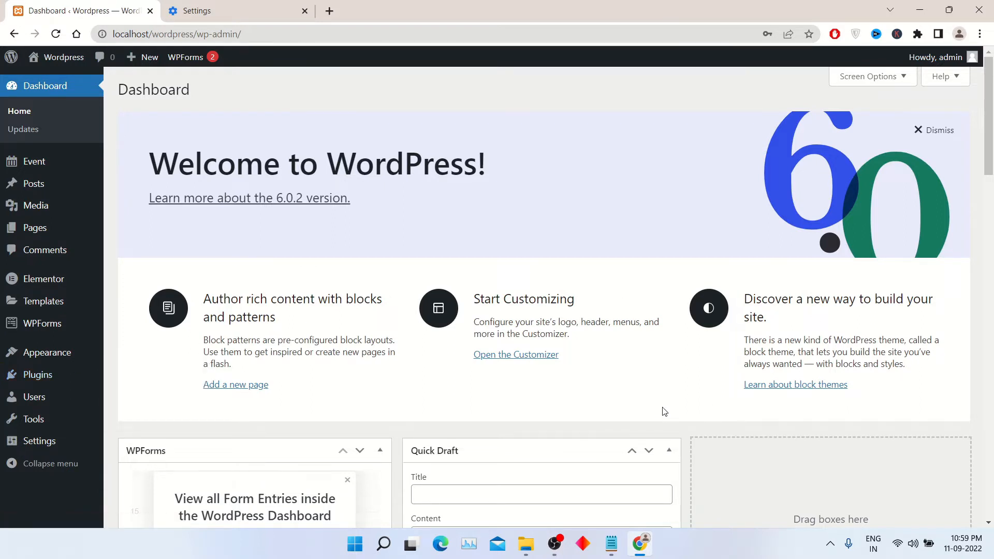
Search the plugin directory for "popup maker", and install and activate Popup Maker – Popup for opt-ins, lead gen, & more
mouse_move(78, 375)
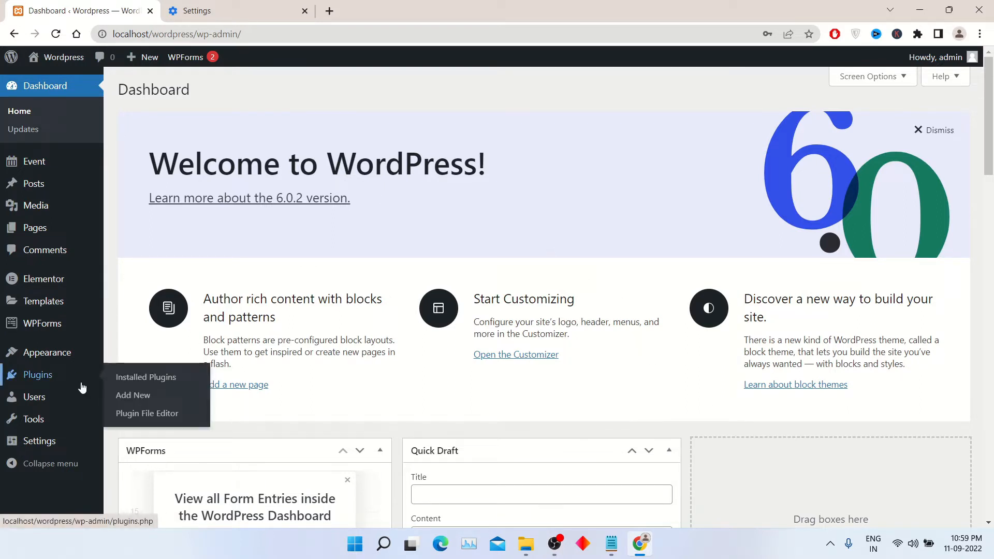
click(144, 404)
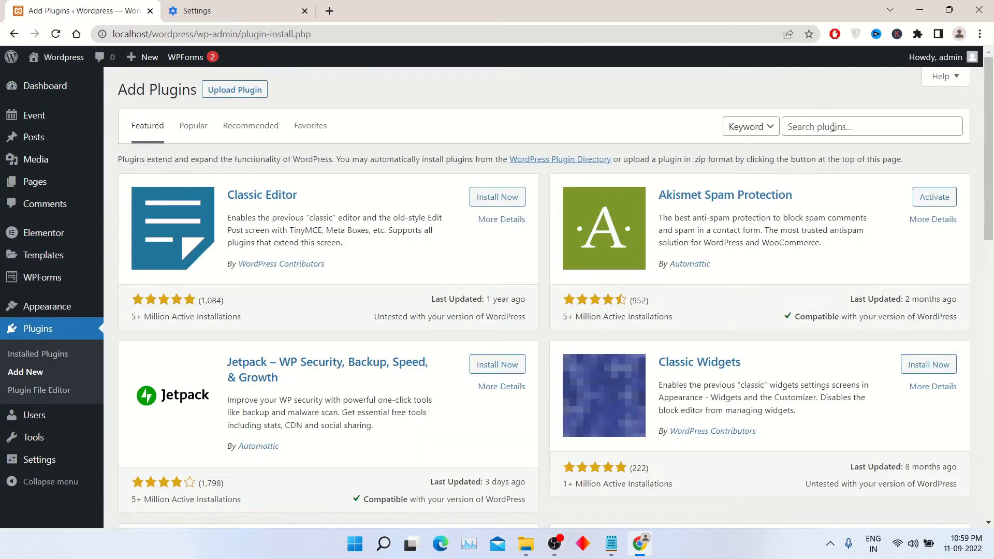
click(834, 128)
text(pop)
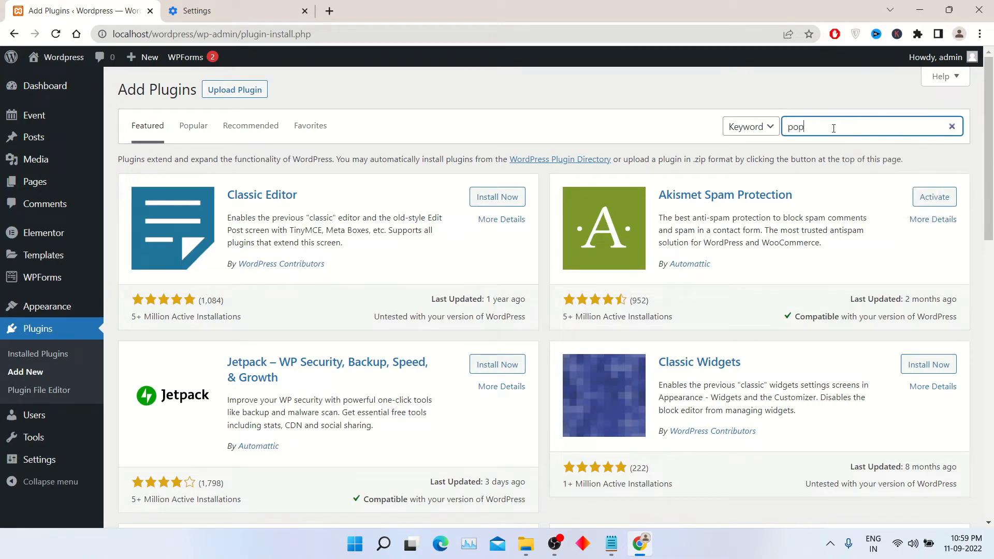
text(up maker)
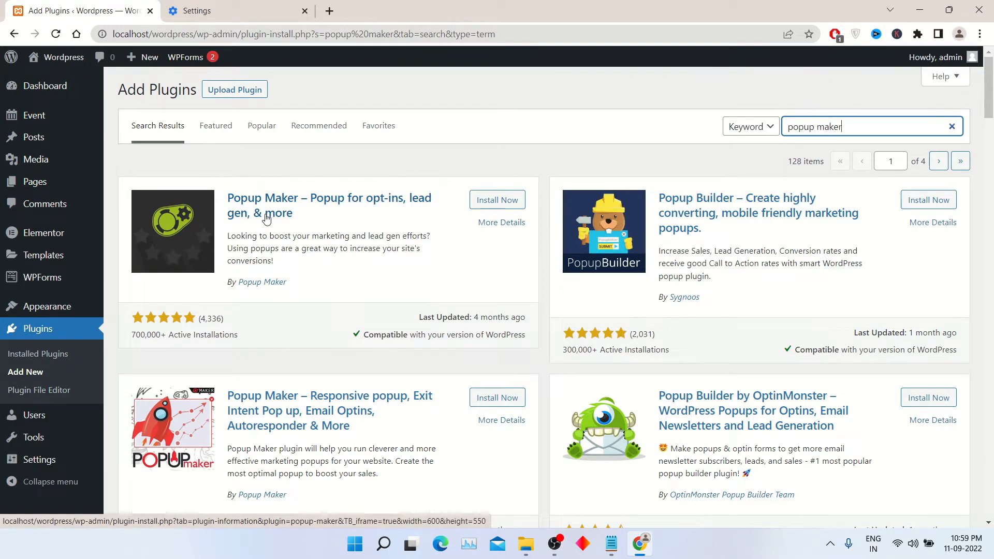
click(495, 208)
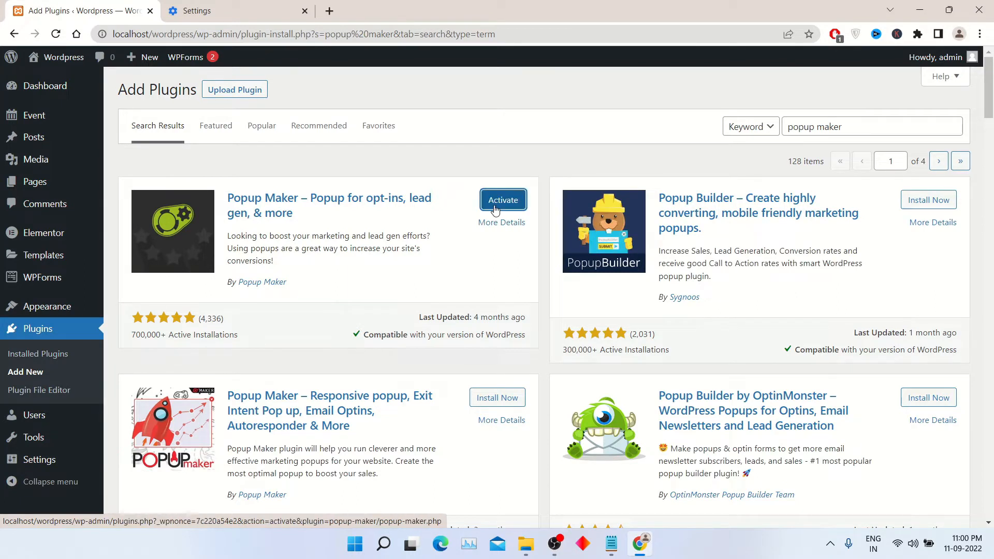
click(495, 209)
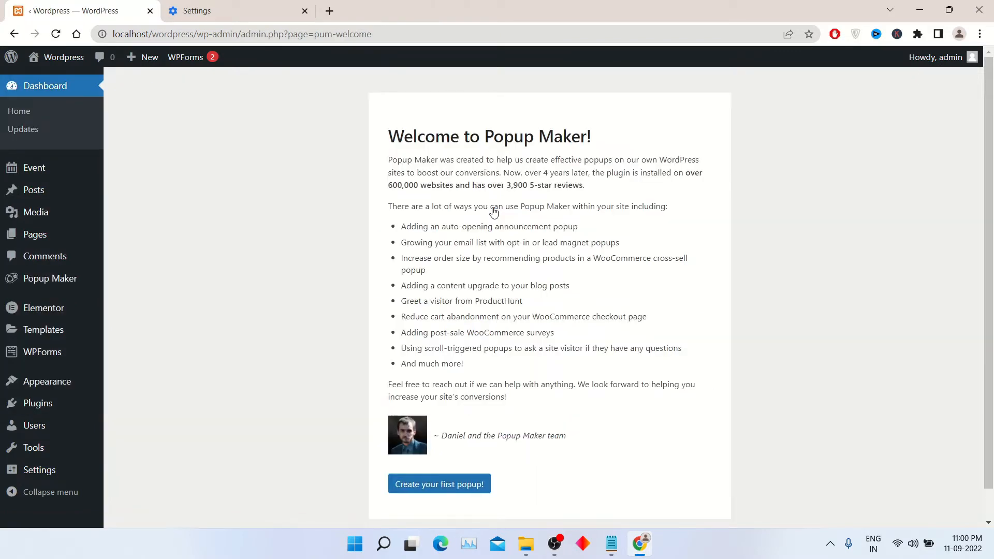
Start creating the first popup from the plugin's welcome page and skip the guided tour
scroll(458, 337, down, 1)
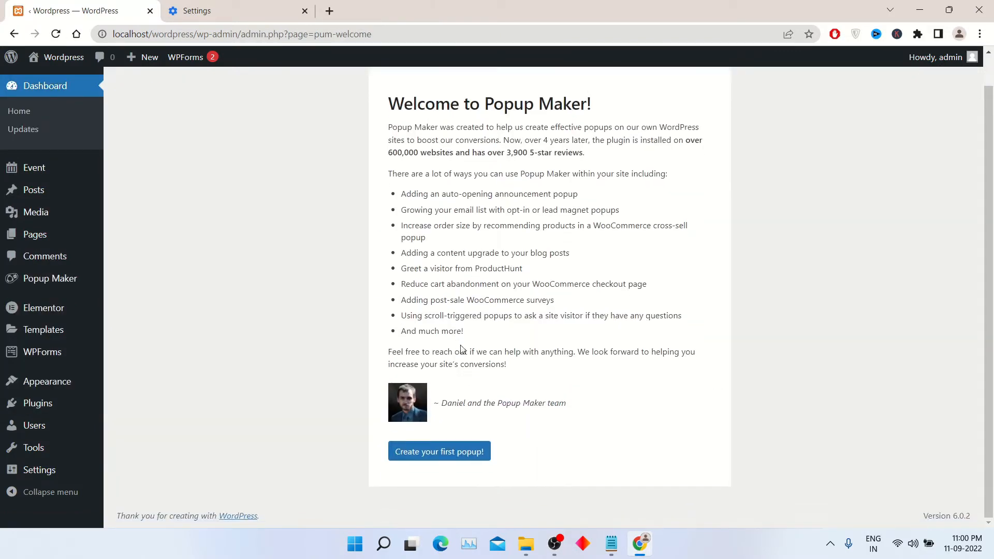
click(466, 454)
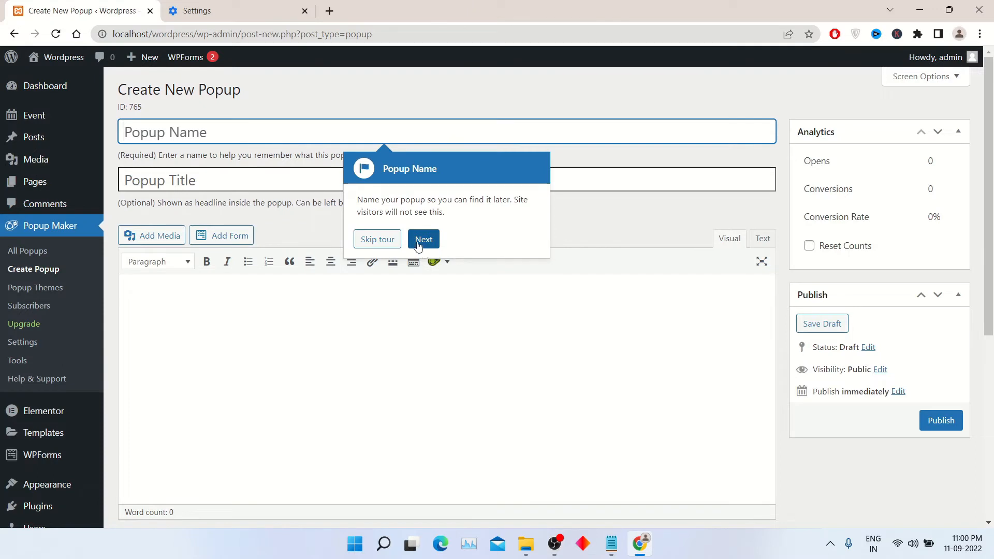
click(395, 240)
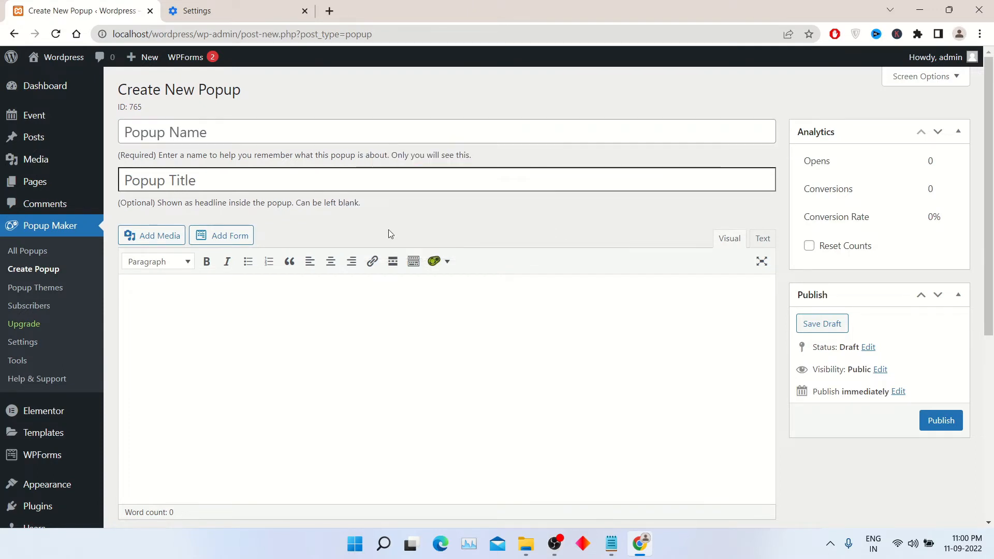
Name the popup "My First Popup" and give it the title "Welcome at Tech Chimp"
click(286, 129)
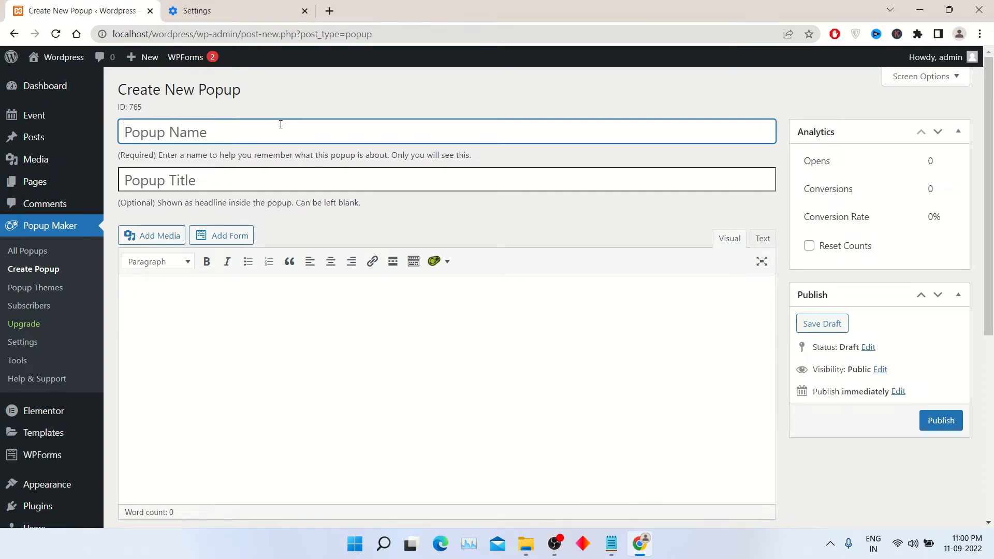
text(My )
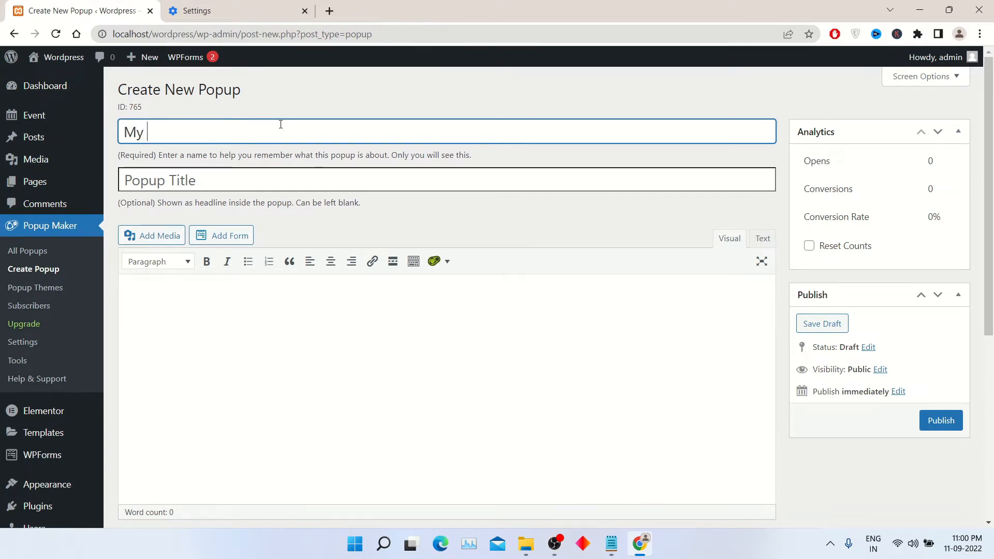
text(First Popup)
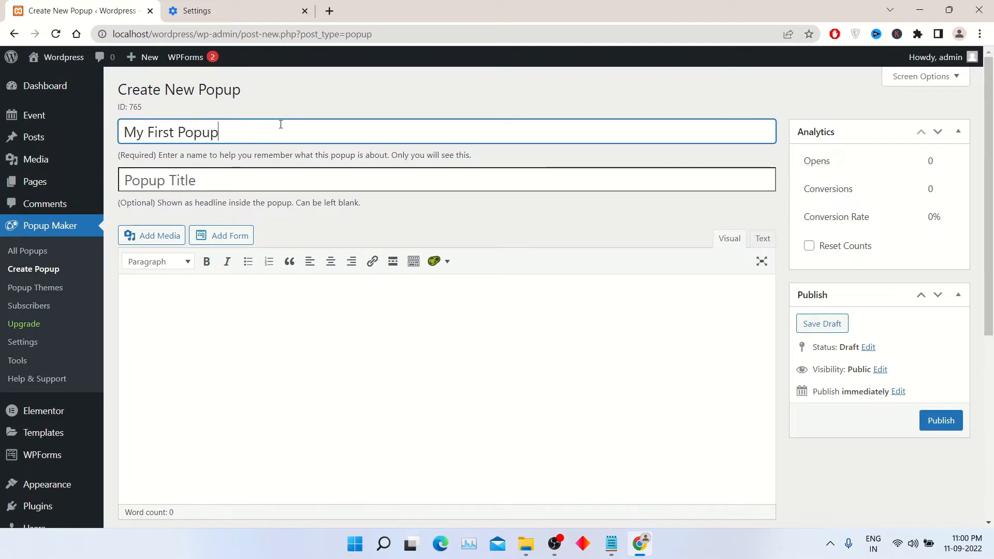
key(Tab)
text(Welcome)
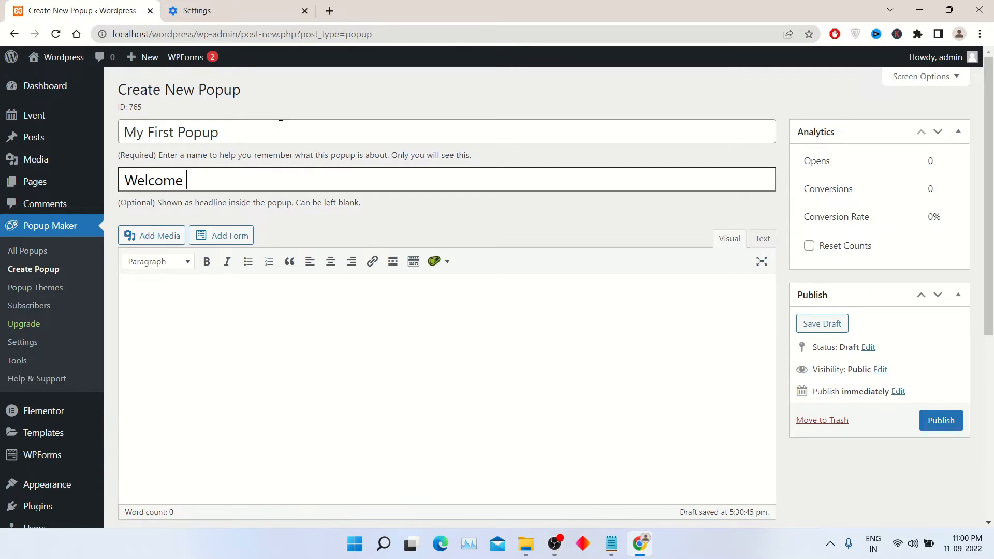
text(a)
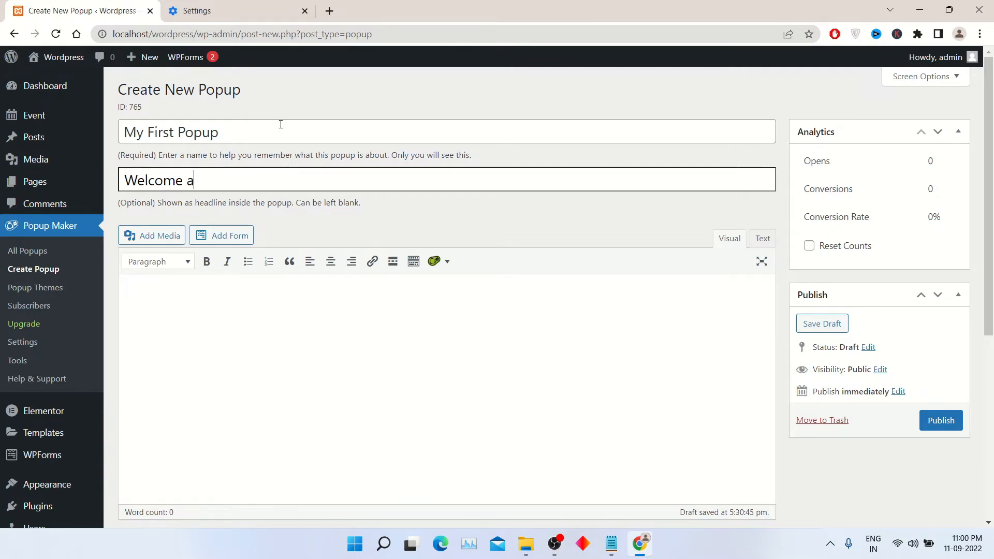
text(t Tech Chimp)
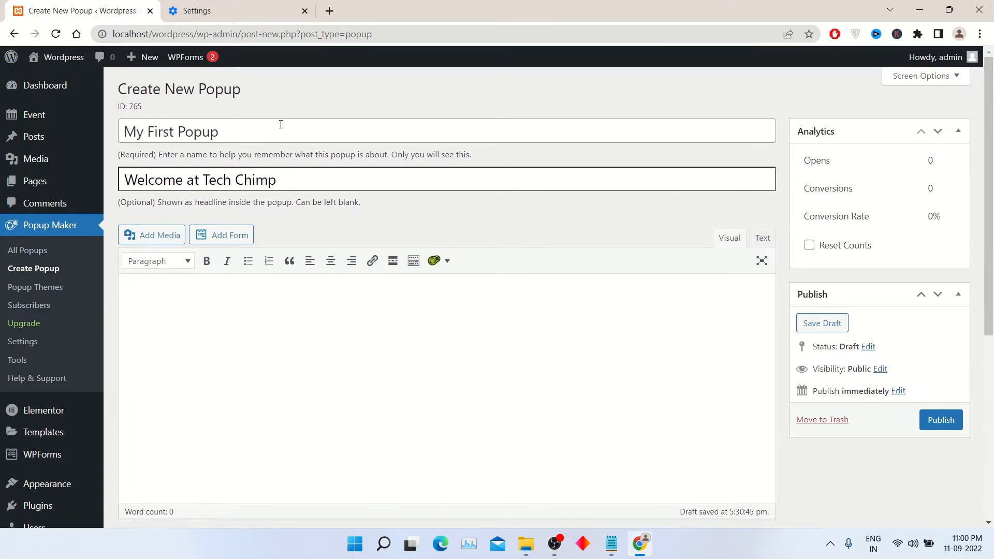
Enter "Welcome Back to My Channel Tech Chimp" as the popup's body content
scroll(282, 130, down, 1)
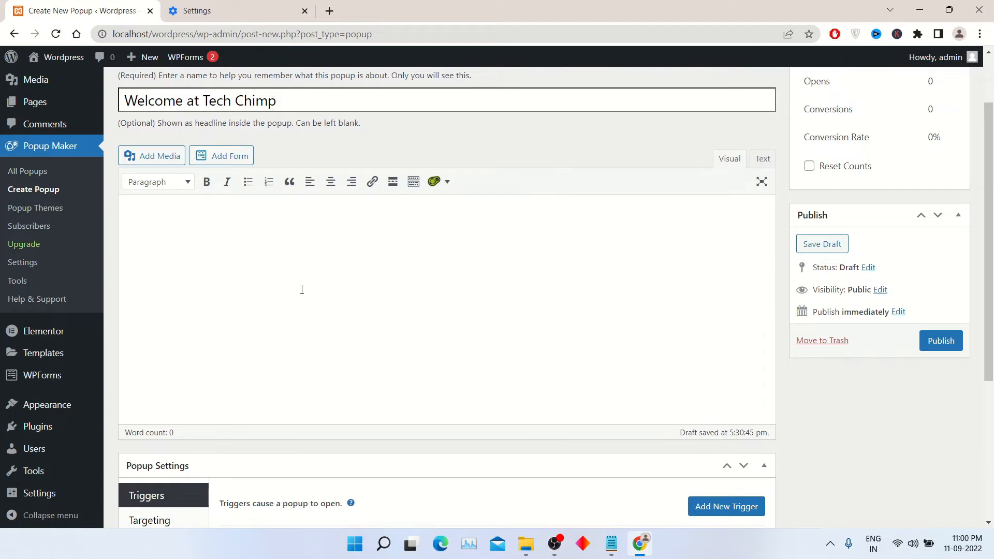
text(Wel)
text(come Back to )
text(Mu)
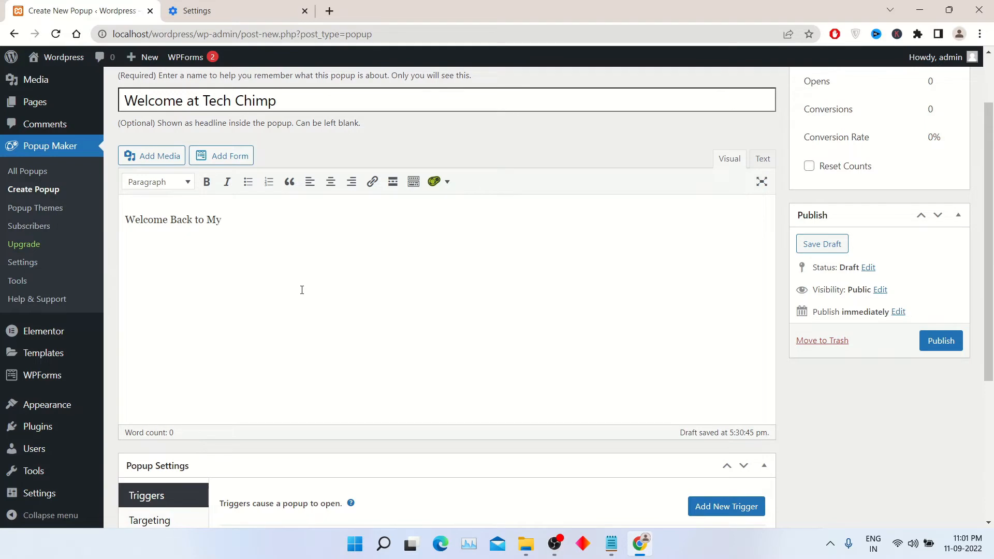
text( Channel Tech Chimp)
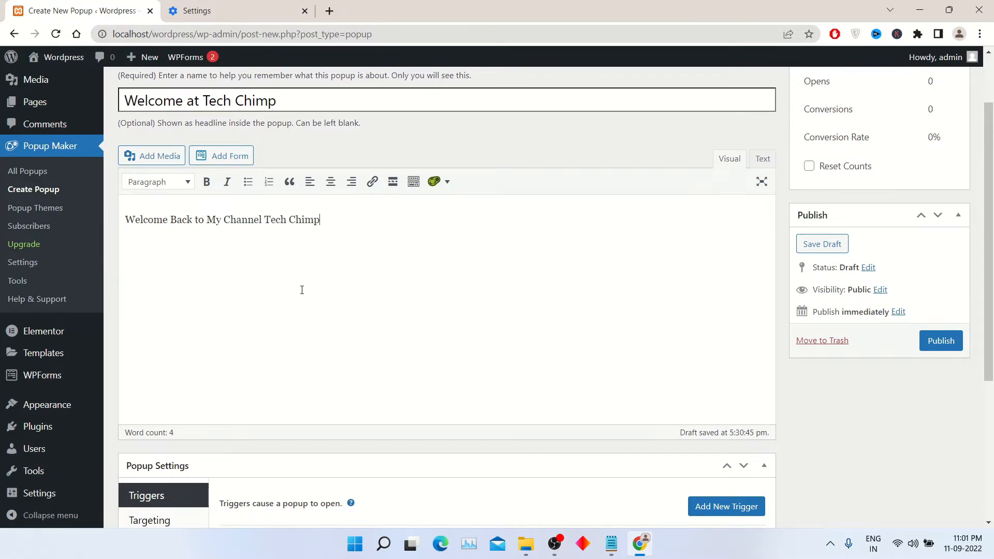
Format the whole popup body text as Heading 1 and center it
key(ctrl+a)
click(183, 181)
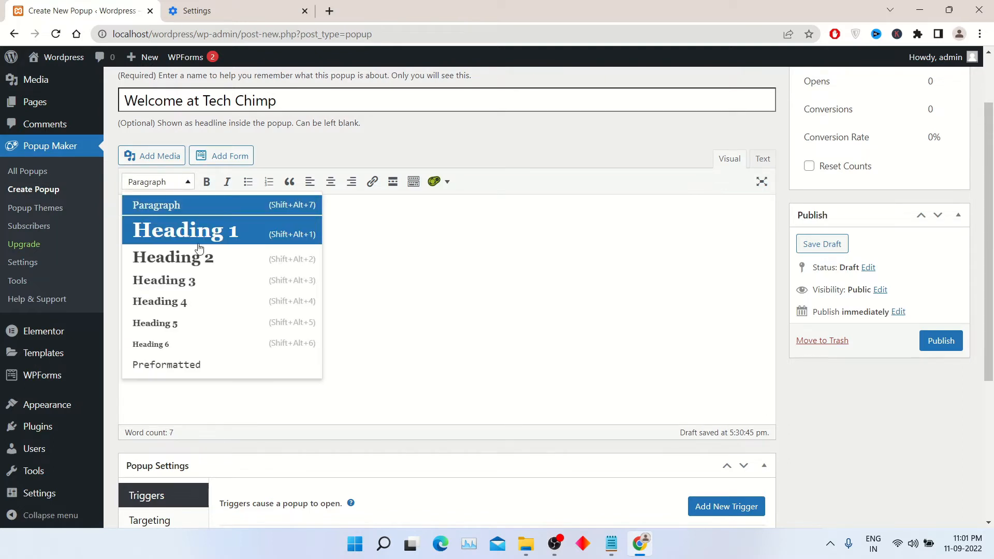
click(207, 235)
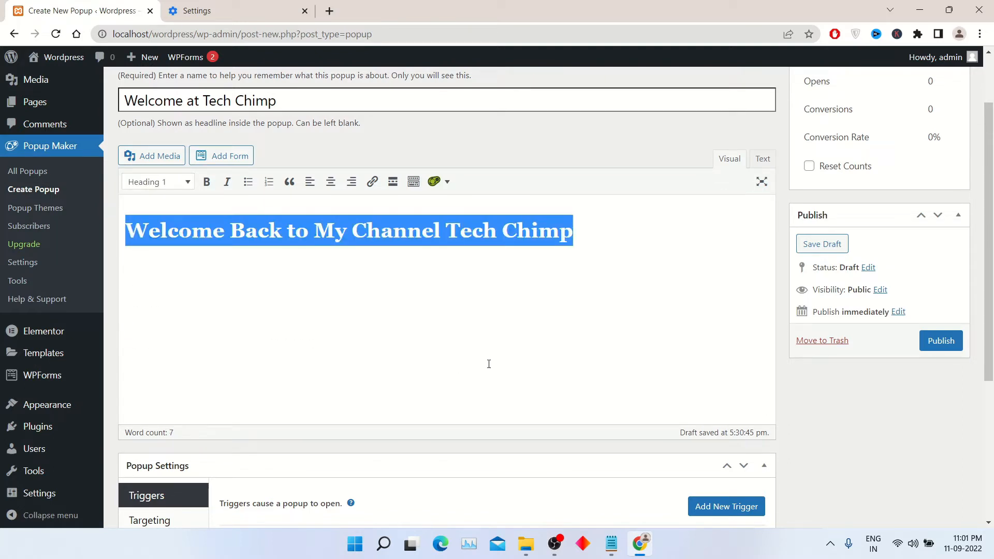
click(330, 181)
click(453, 321)
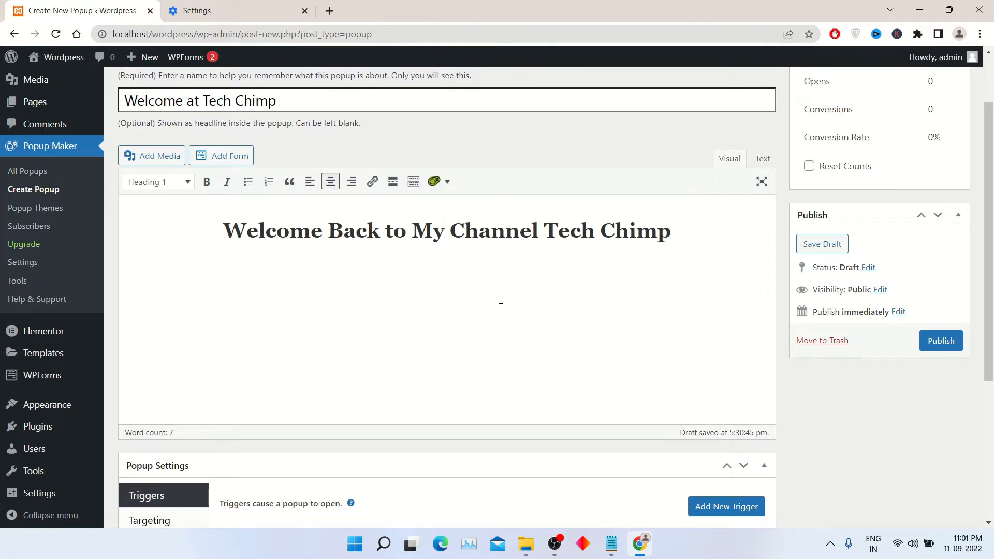
Add a Time Delay / Auto Open trigger to the popup with the default delay and the On Popup Close cookie
scroll(503, 298, down, 5)
scroll(500, 306, up, 1)
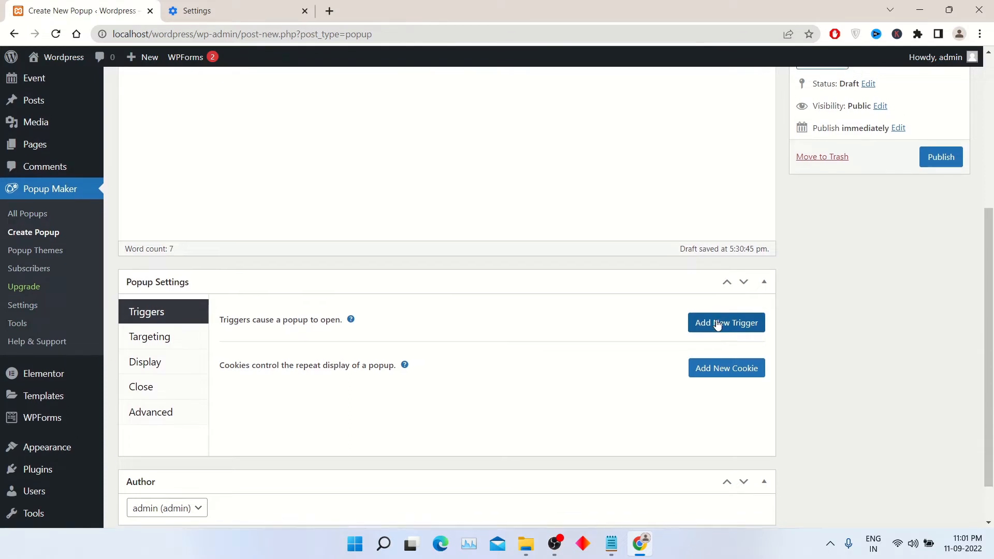
scroll(725, 295, down, 2)
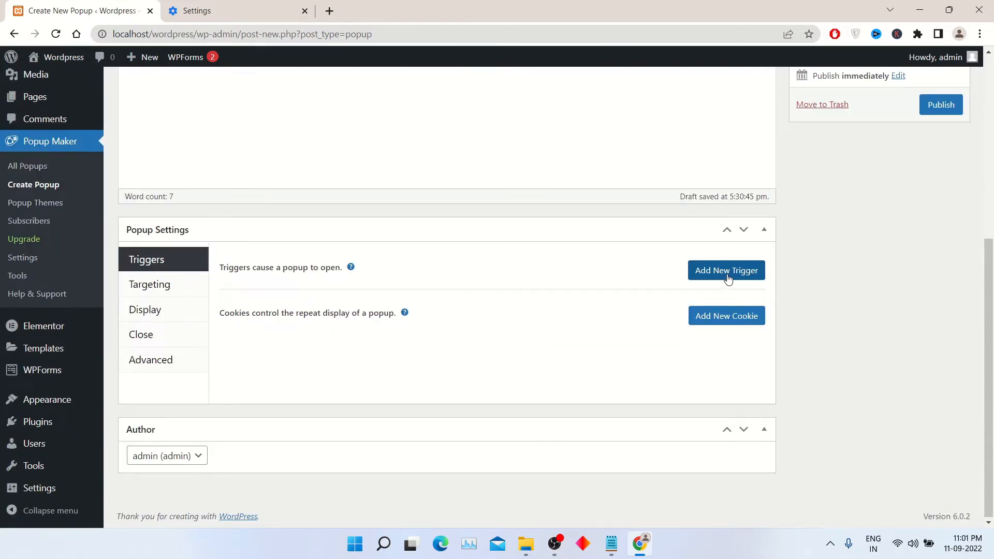
click(728, 278)
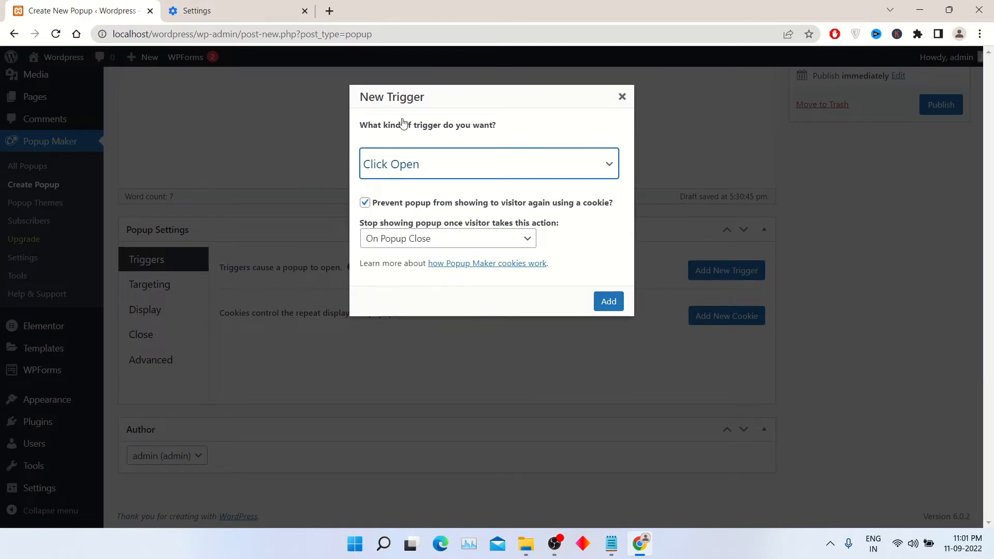
click(518, 165)
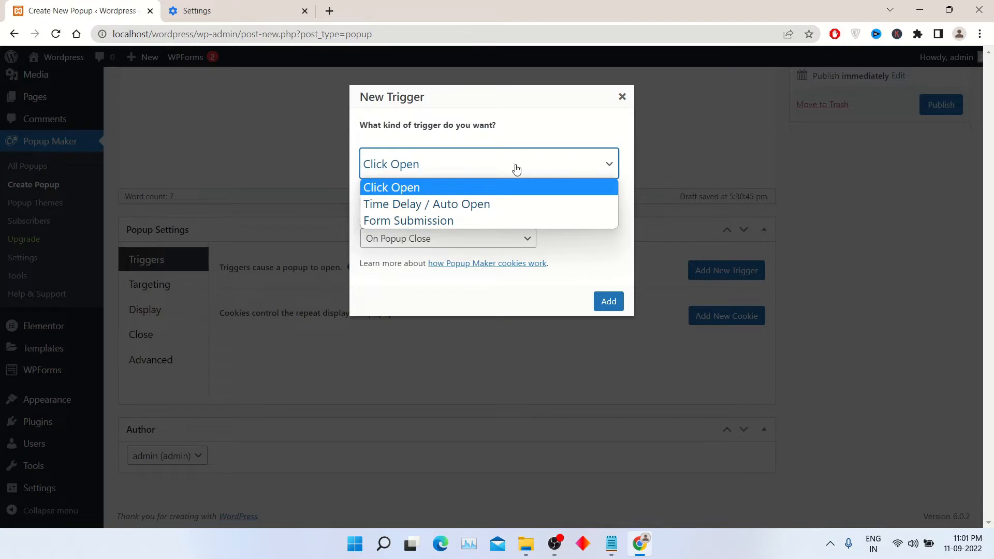
click(469, 208)
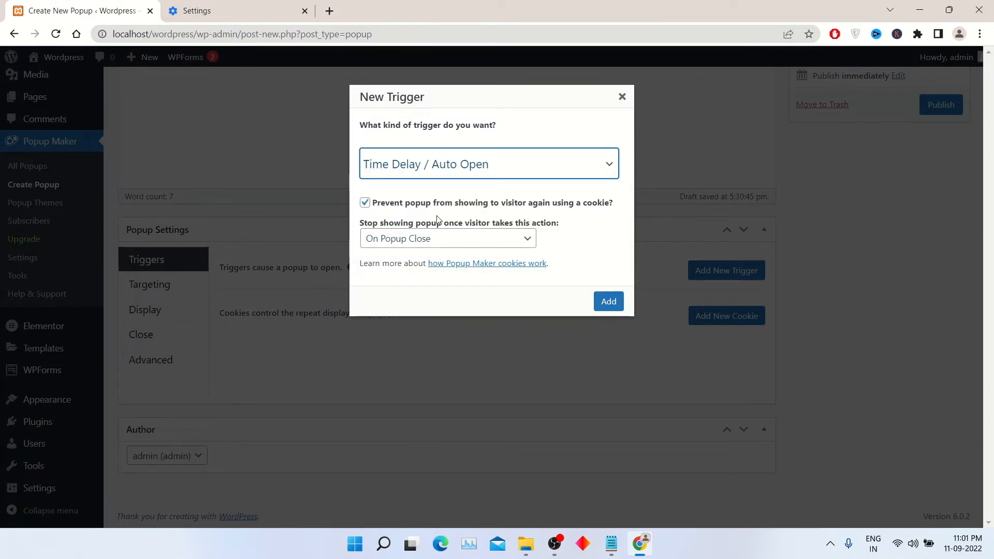
click(604, 302)
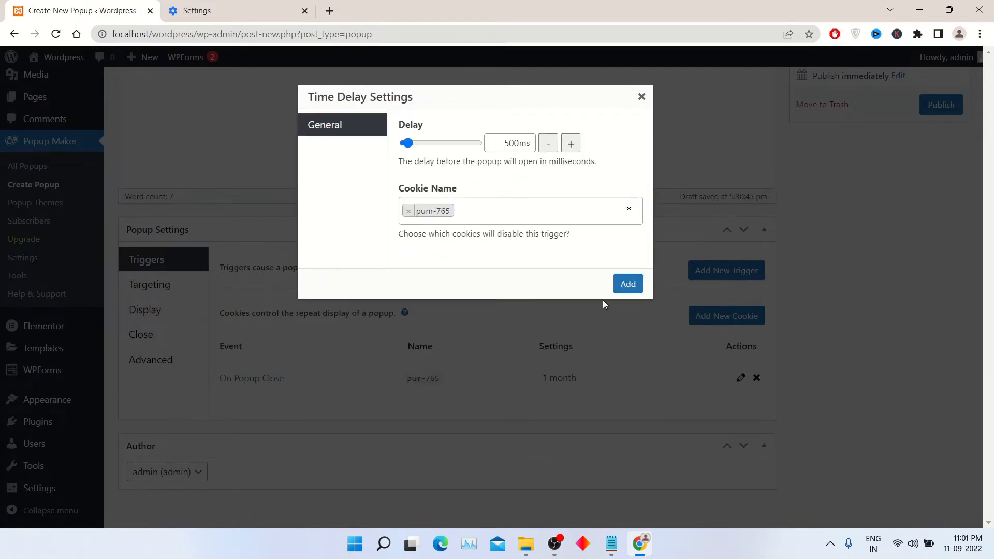
double_click(510, 144)
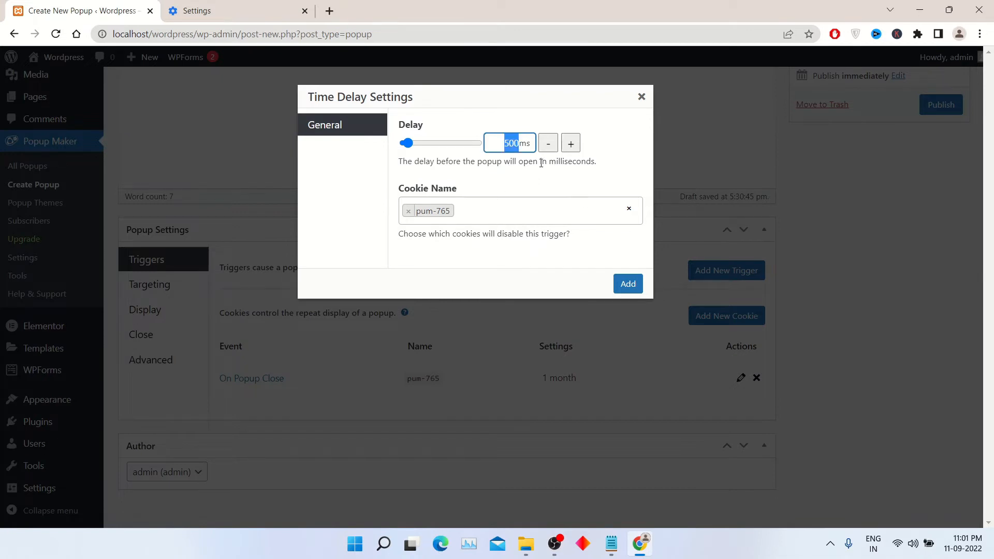
click(629, 285)
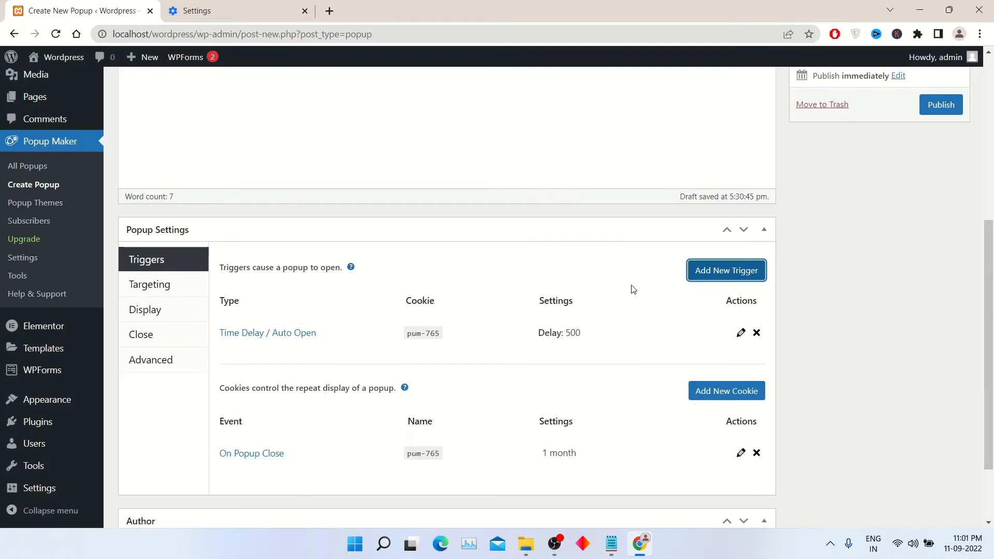
Set the cookie time of the On Popup Close cookie to "Session" and update it
click(740, 454)
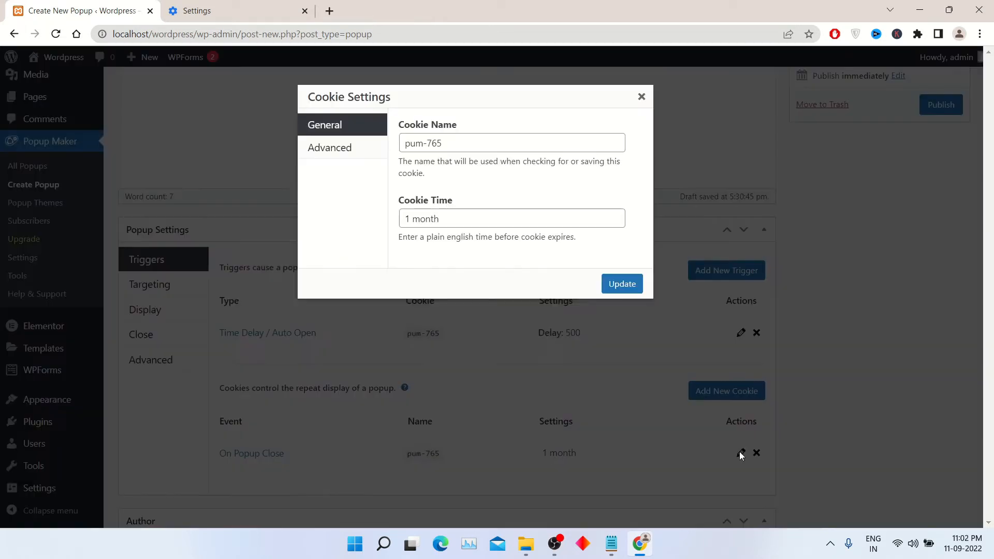
triple_click(420, 221)
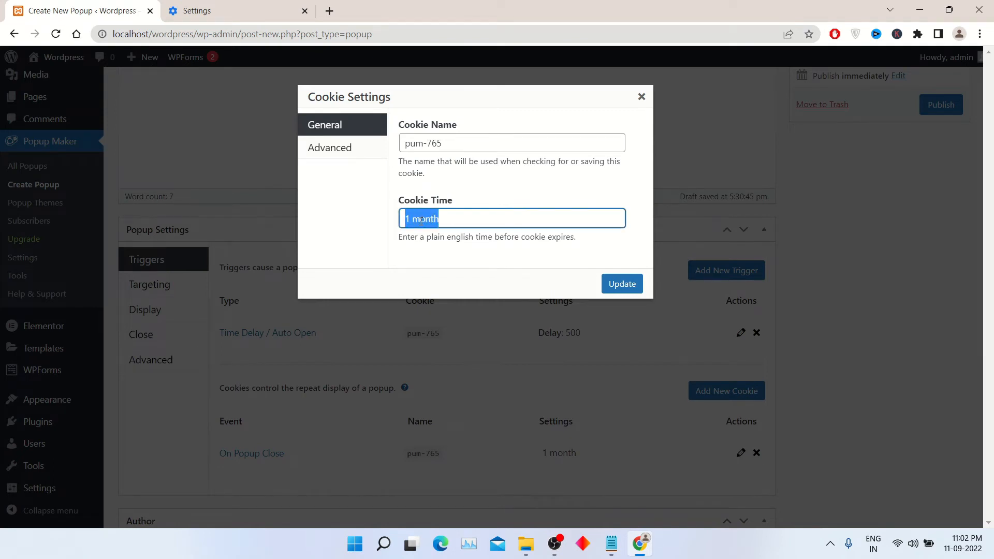
text(Session)
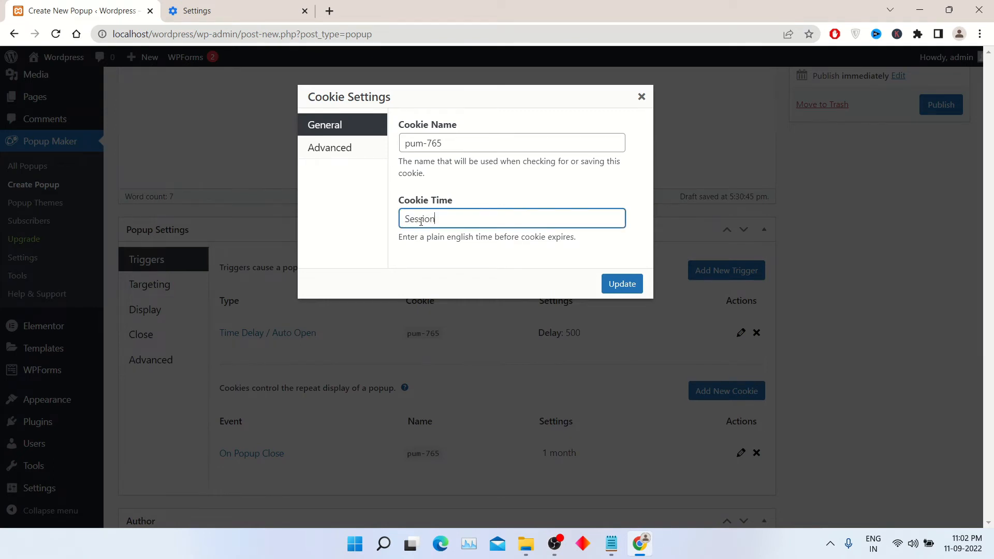
click(631, 292)
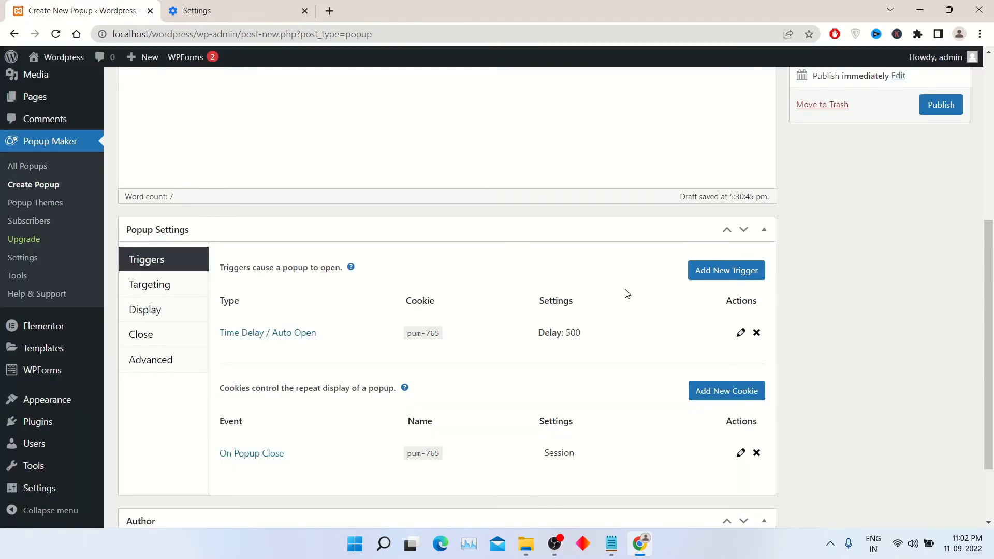
Add a Home Page targeting condition to the popup
click(168, 288)
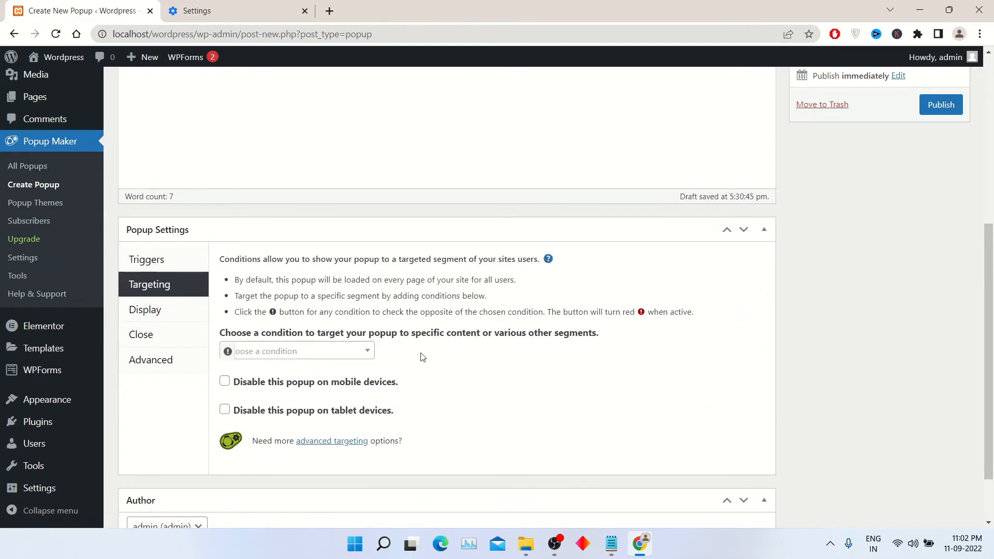
drag(599, 334, 234, 326)
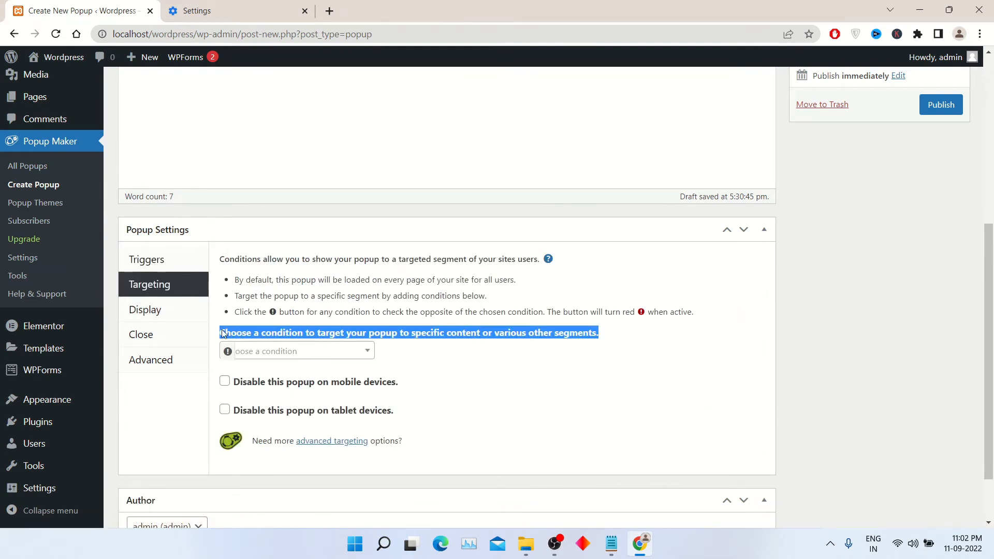
click(302, 356)
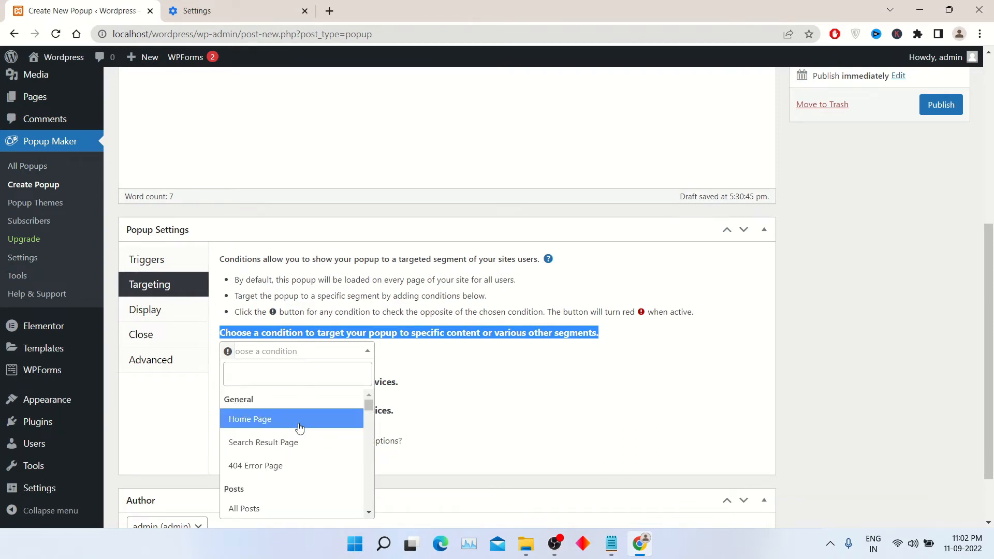
scroll(299, 430, down, 1)
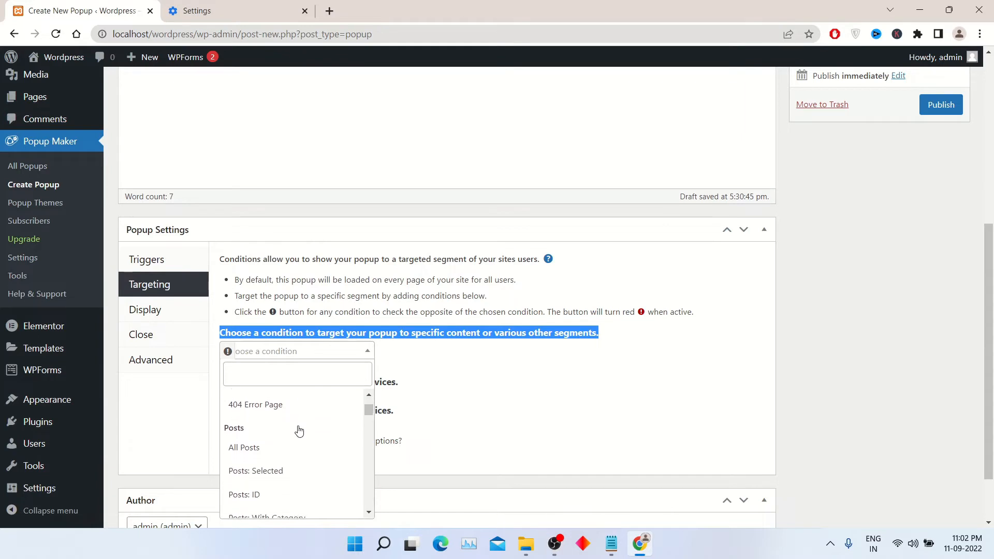
scroll(299, 430, down, 1)
scroll(299, 430, up, 2)
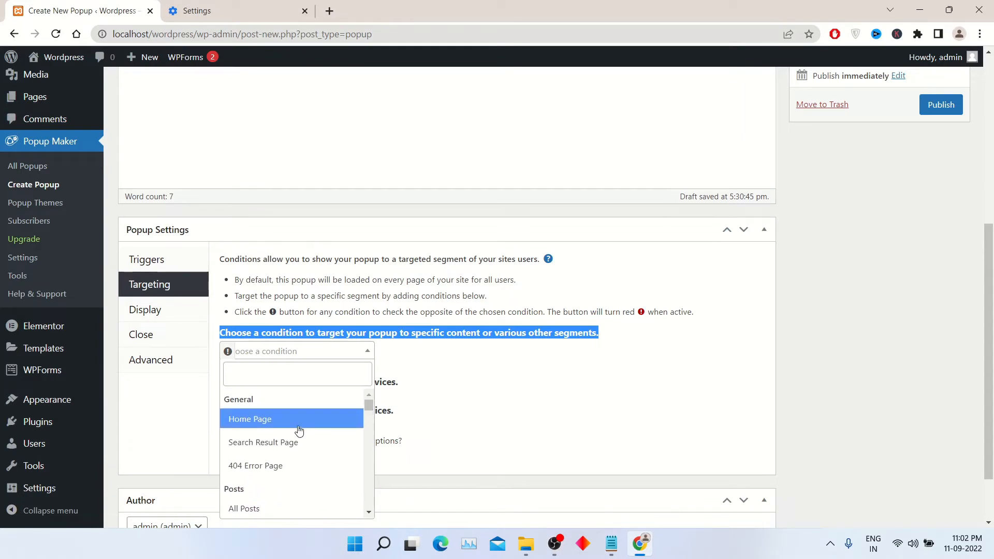
click(296, 421)
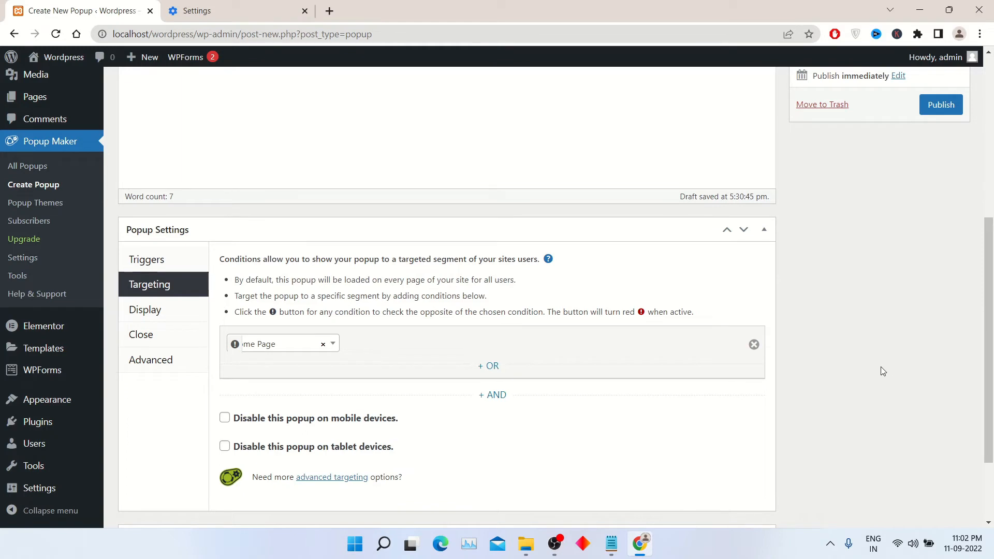
click(226, 419)
click(225, 419)
click(225, 449)
click(224, 449)
Apply the Center Popup display preset and set the popup theme to Light Box
click(154, 322)
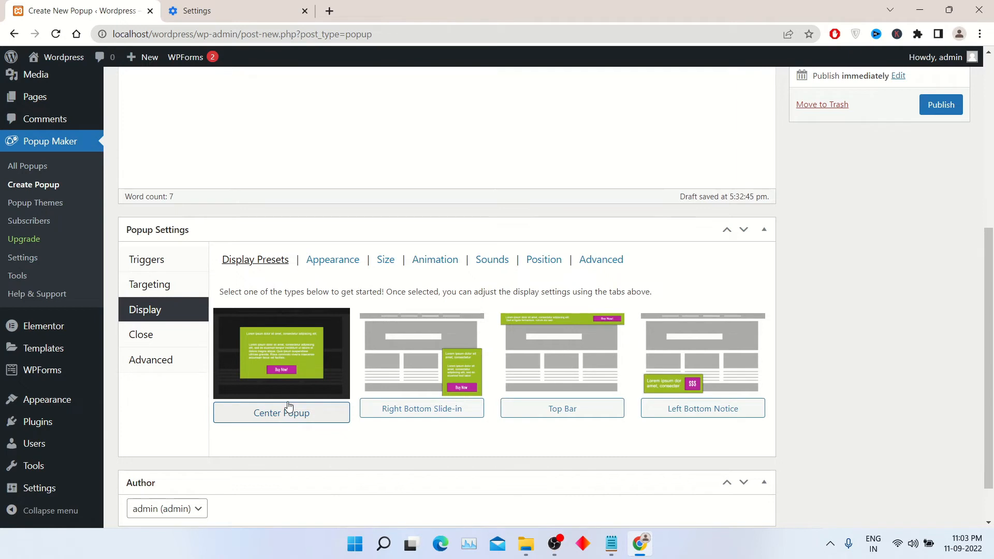
click(282, 367)
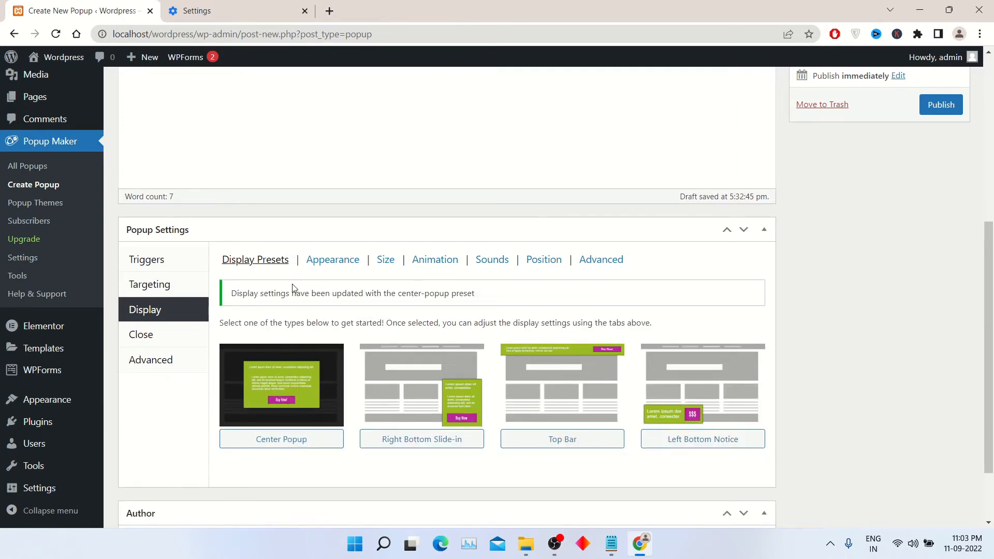
click(317, 264)
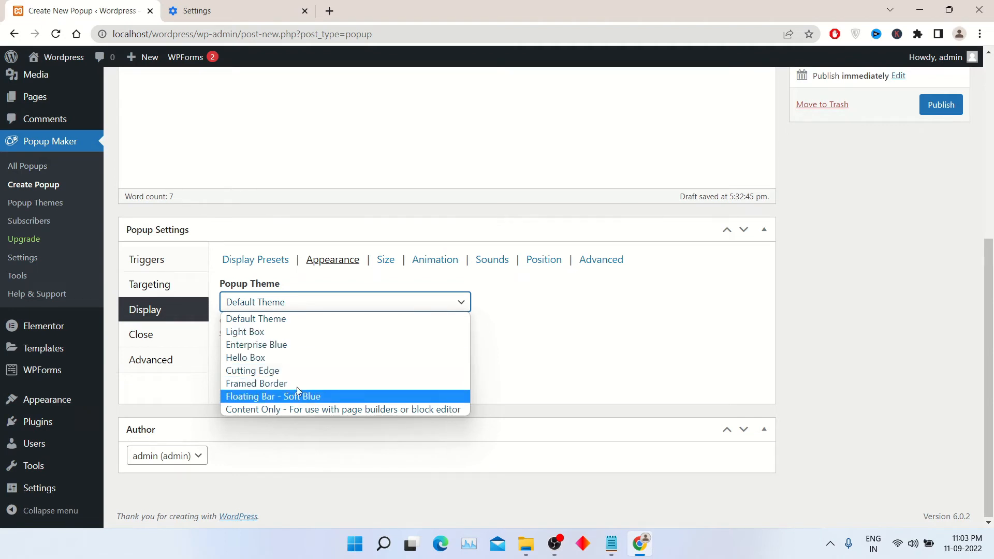
click(291, 336)
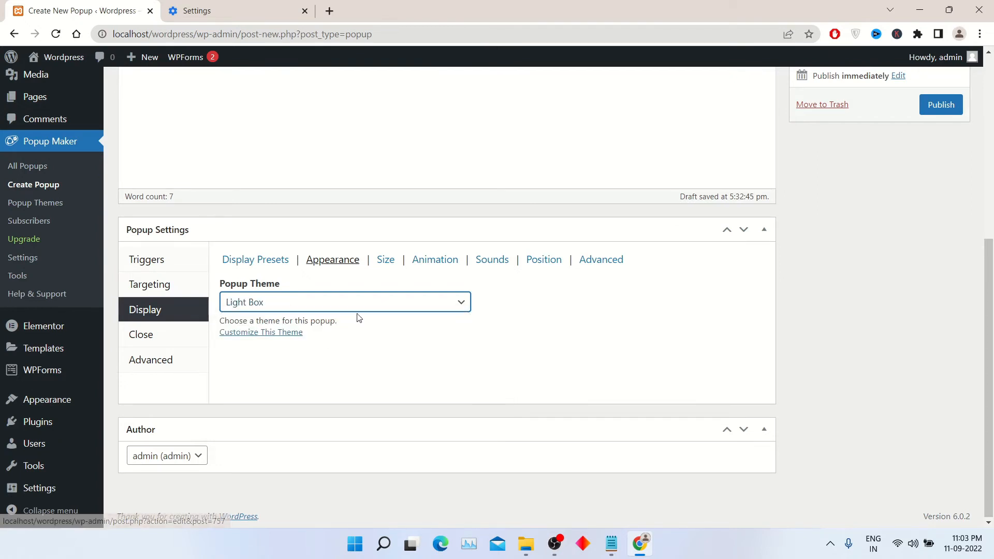
Set the popup's display size to Medium - 60% and its animation type to Fade and Slide
click(386, 260)
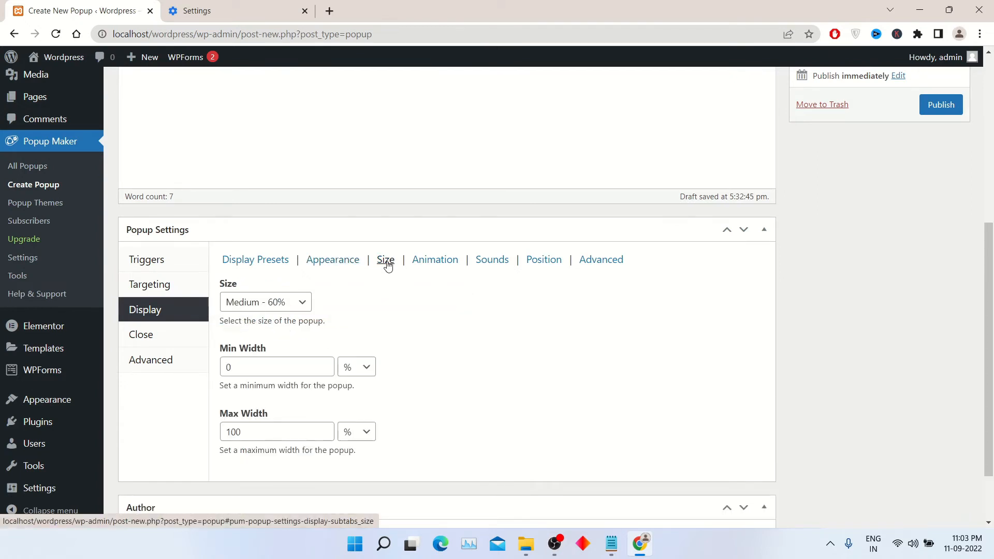
click(286, 308)
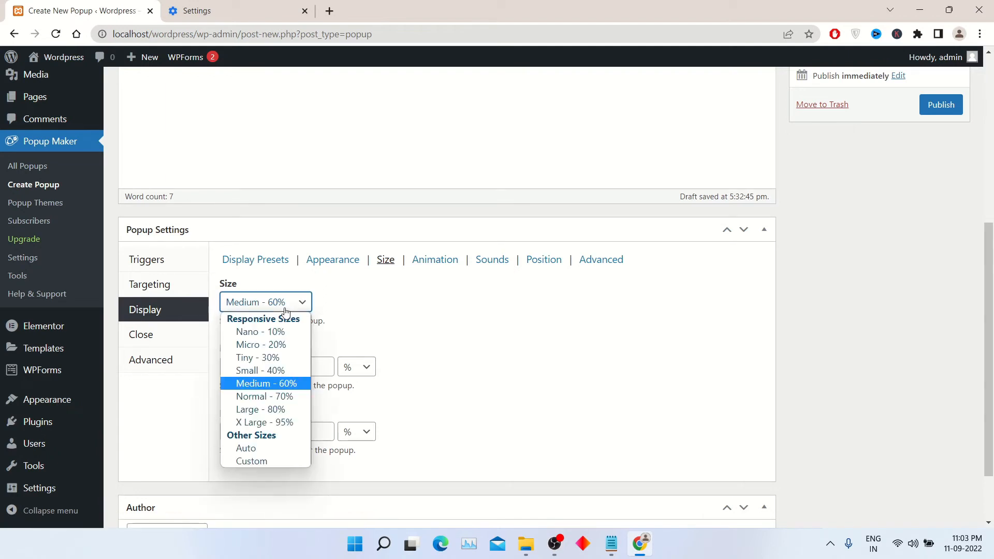
click(286, 385)
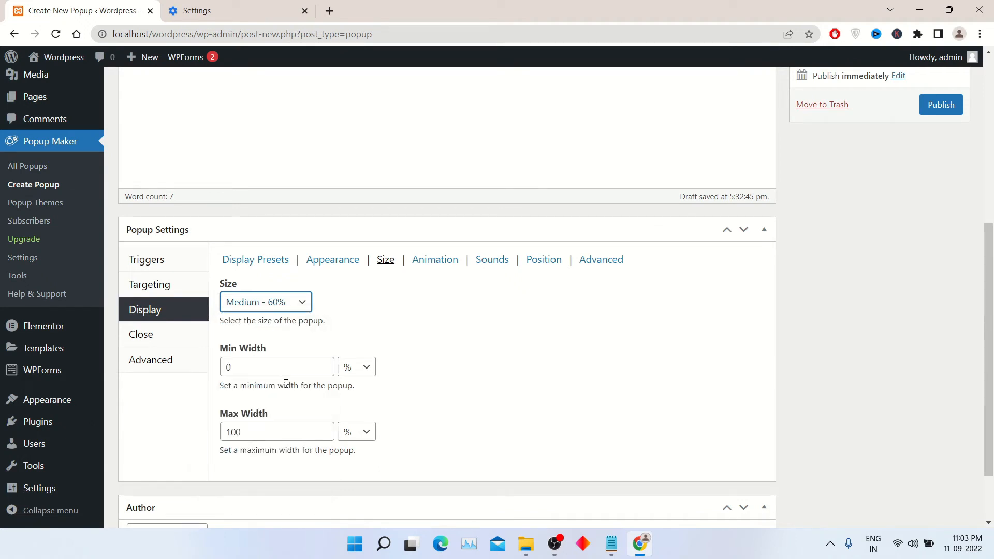
click(430, 265)
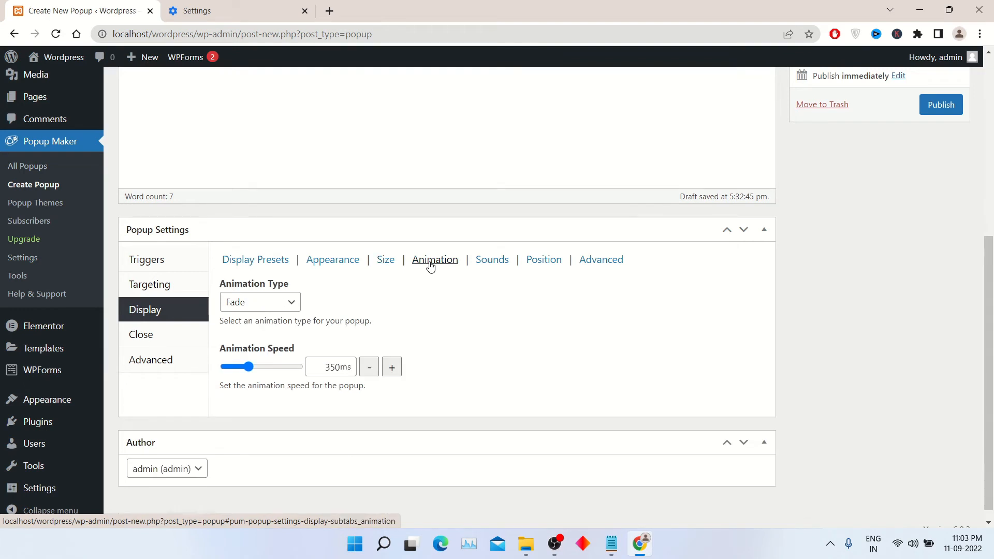
click(291, 303)
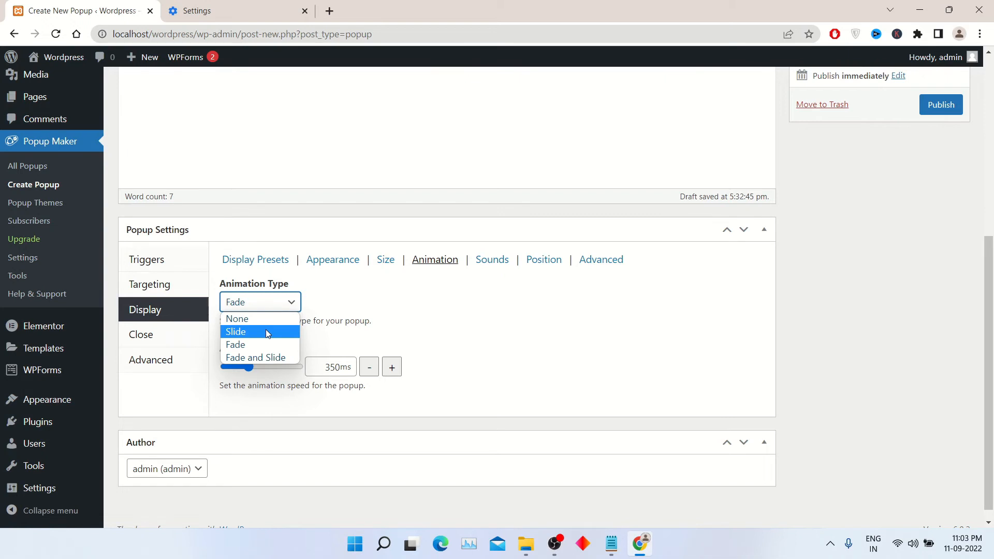
click(266, 357)
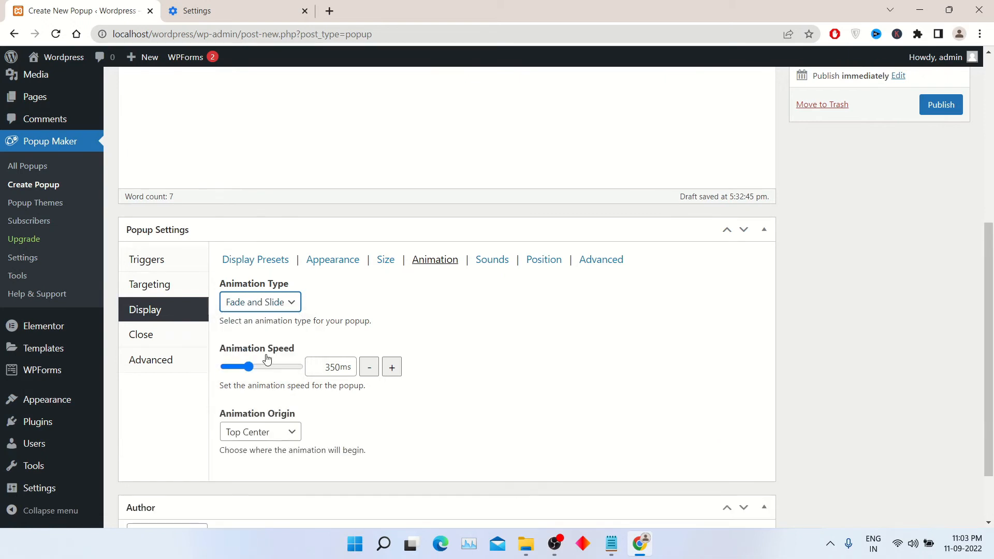
Set the popup's opening sound to Beep
click(492, 259)
click(293, 303)
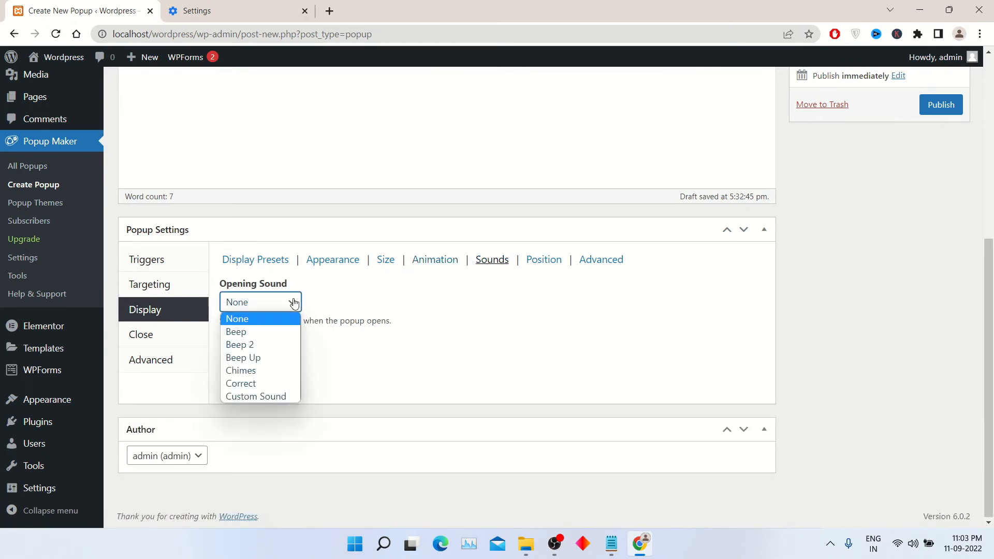
click(270, 336)
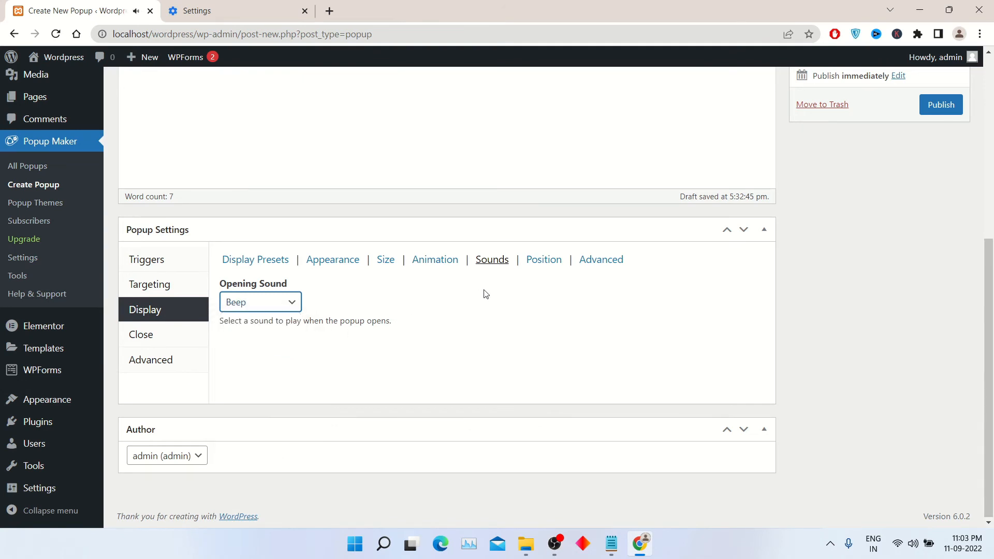
Review the popup's position options, its close settings for button, form submission and alternate methods, and the advanced settings
click(545, 260)
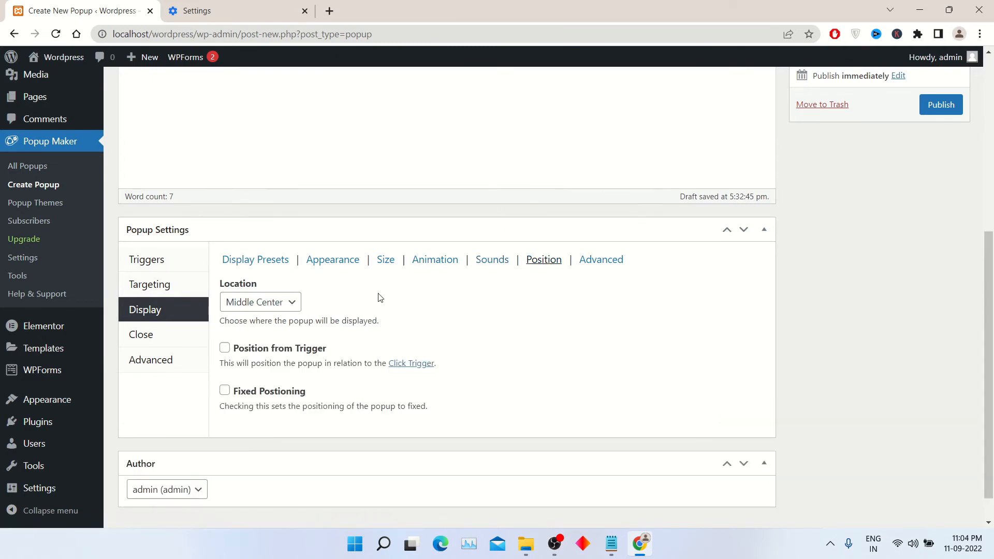
click(271, 309)
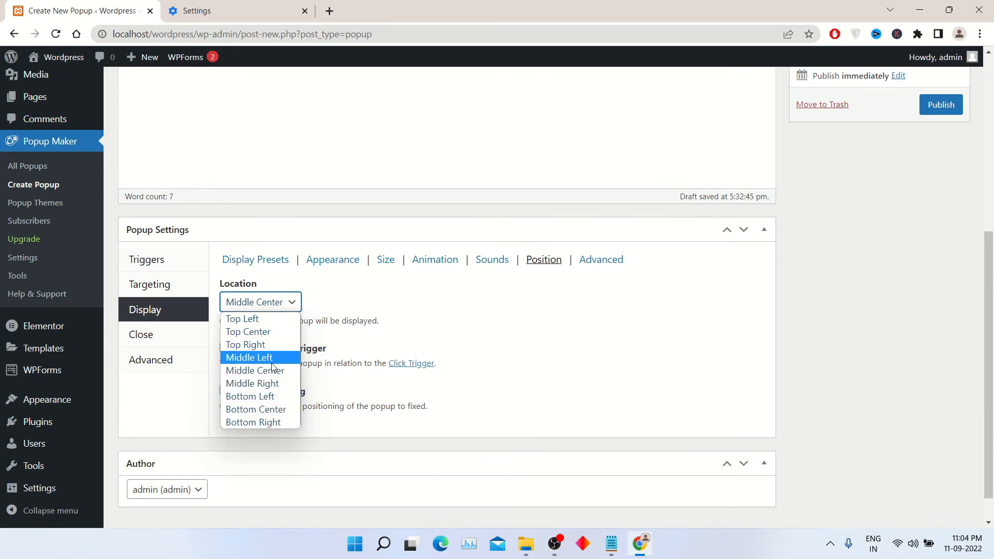
click(568, 295)
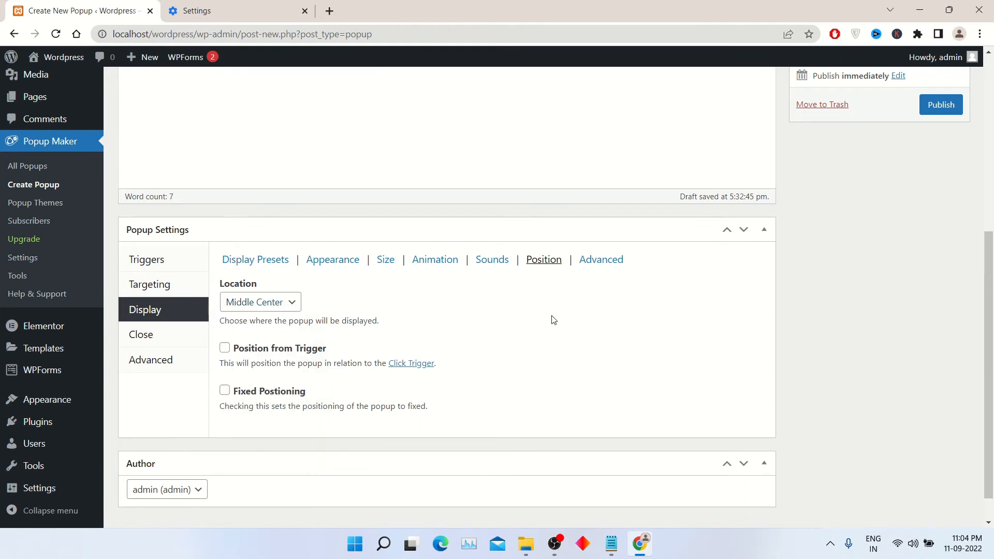
click(172, 342)
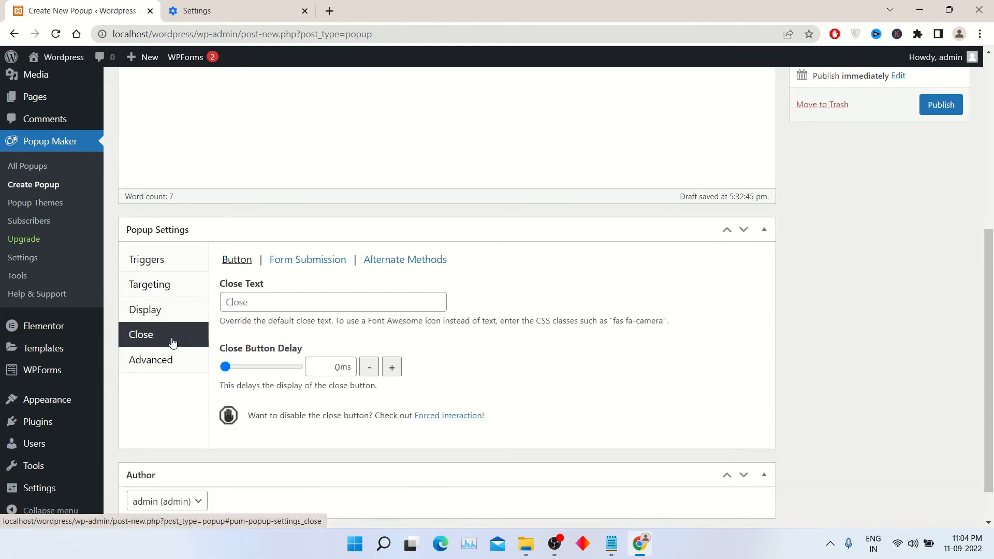
click(253, 302)
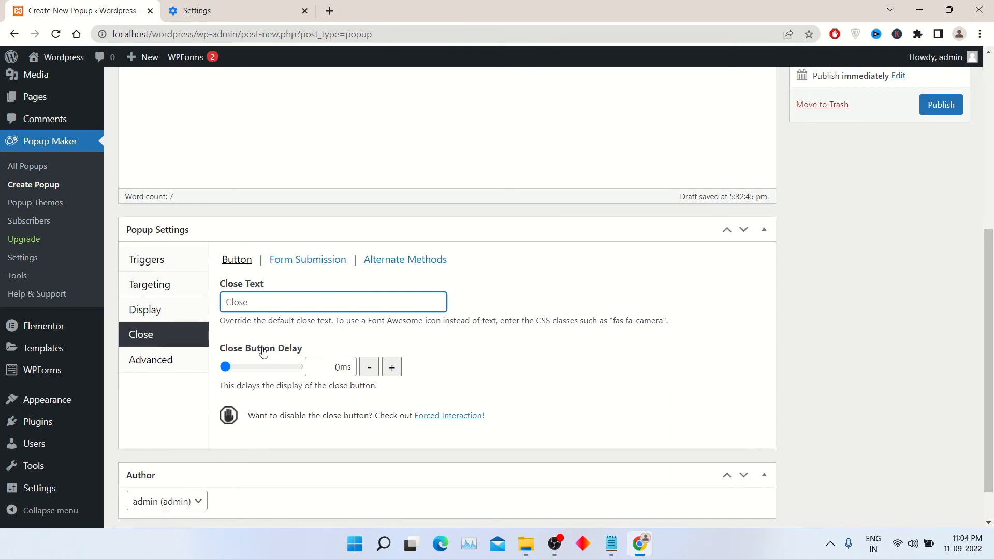
click(321, 262)
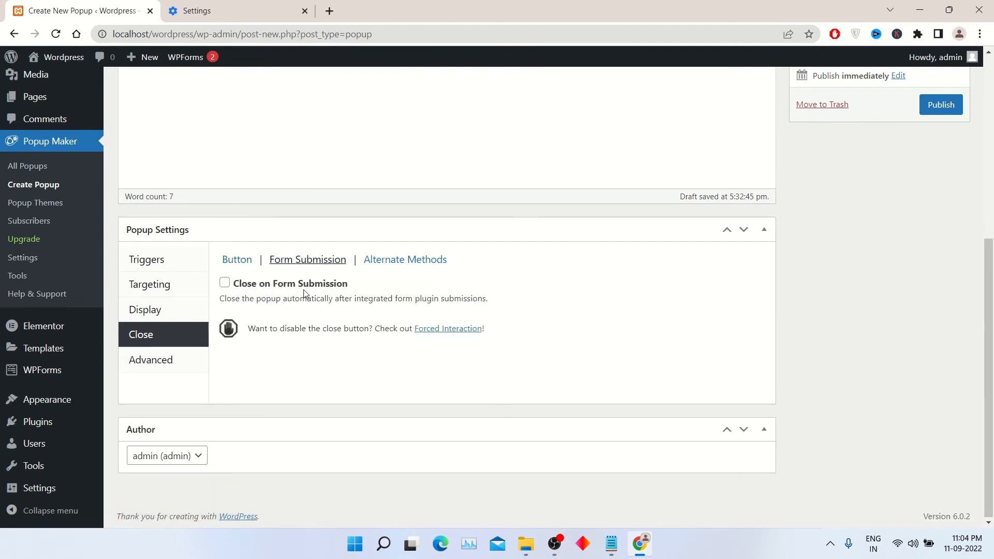
click(402, 260)
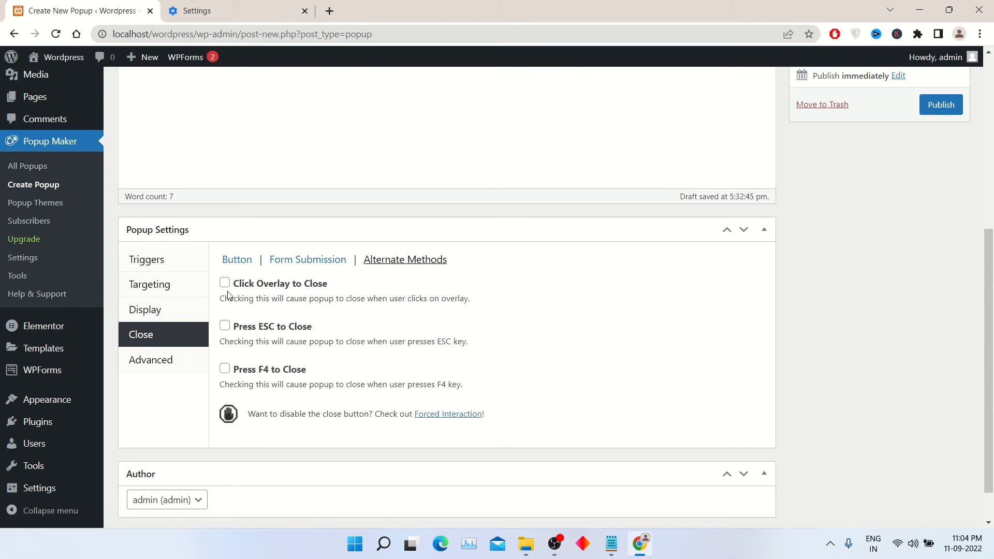
click(166, 364)
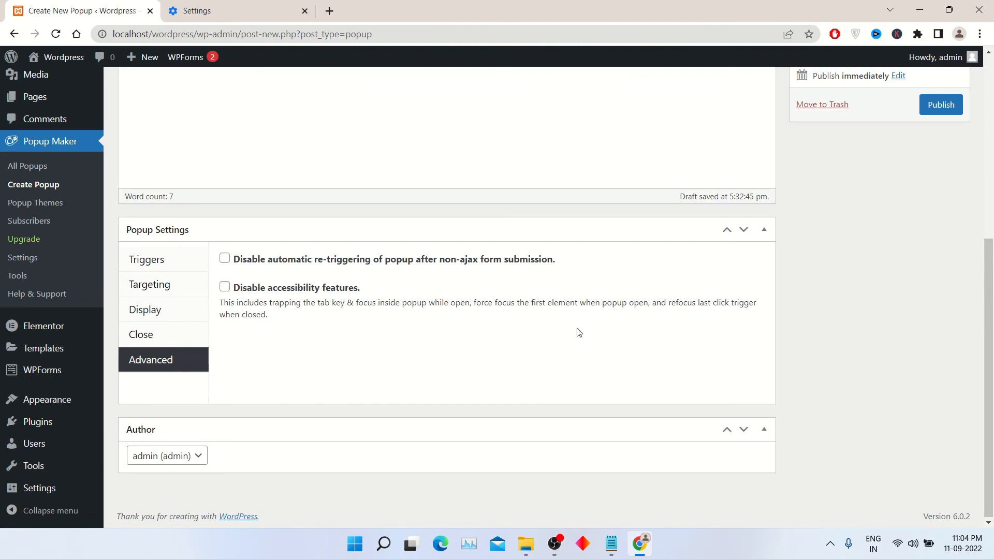
Publish the popup
scroll(824, 256, up, 3)
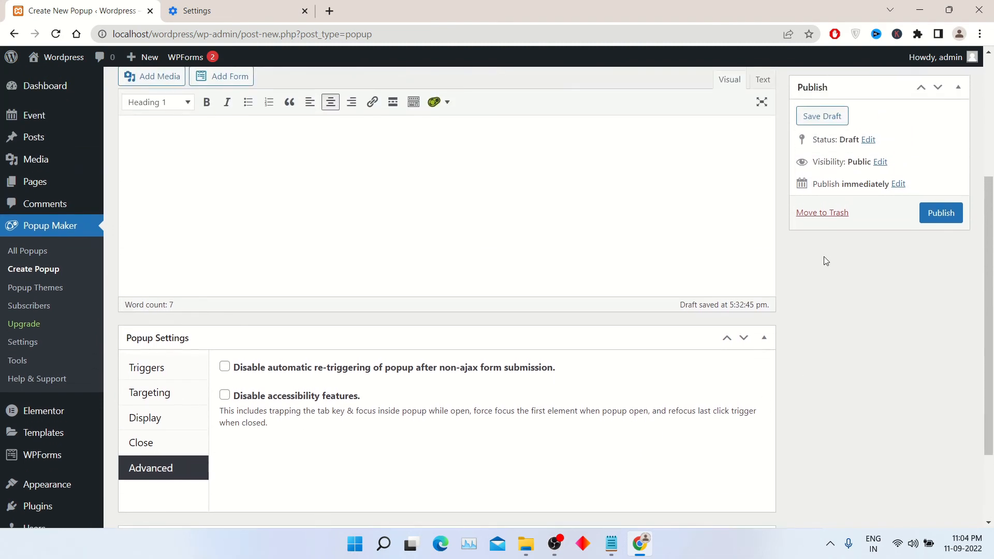
scroll(825, 256, up, 3)
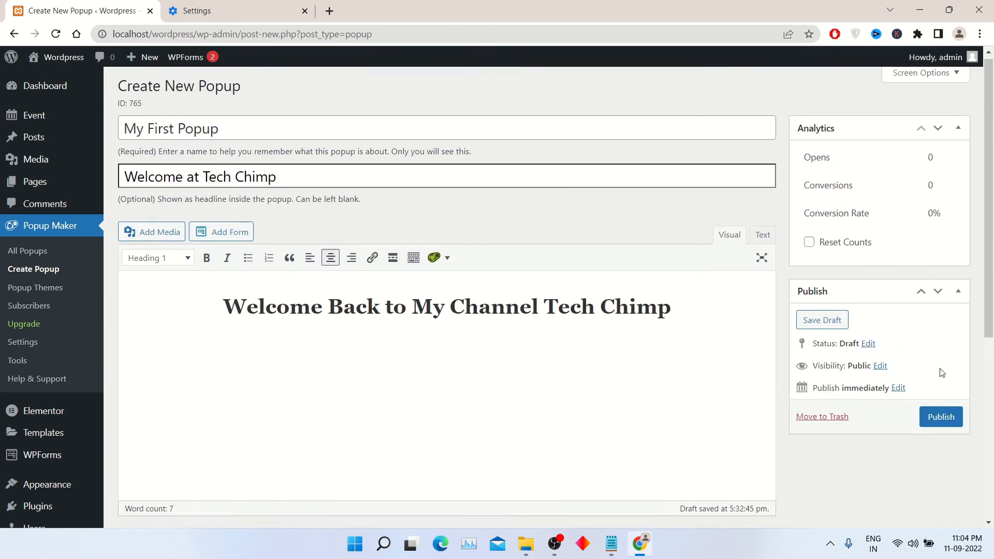
click(941, 418)
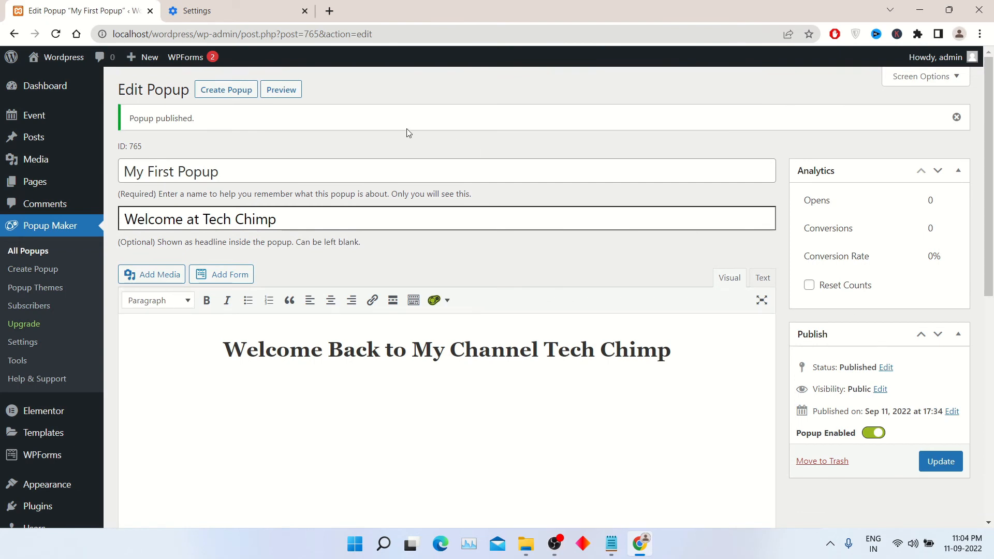
Open the site's home page in a new tab, check how the popup appears and close the popup
right_click(70, 75)
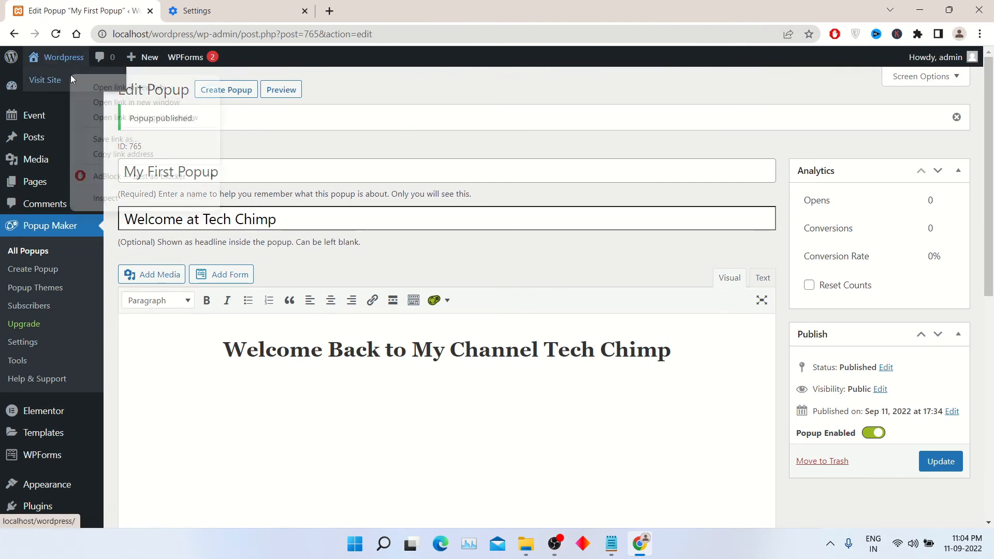
click(107, 87)
click(230, 17)
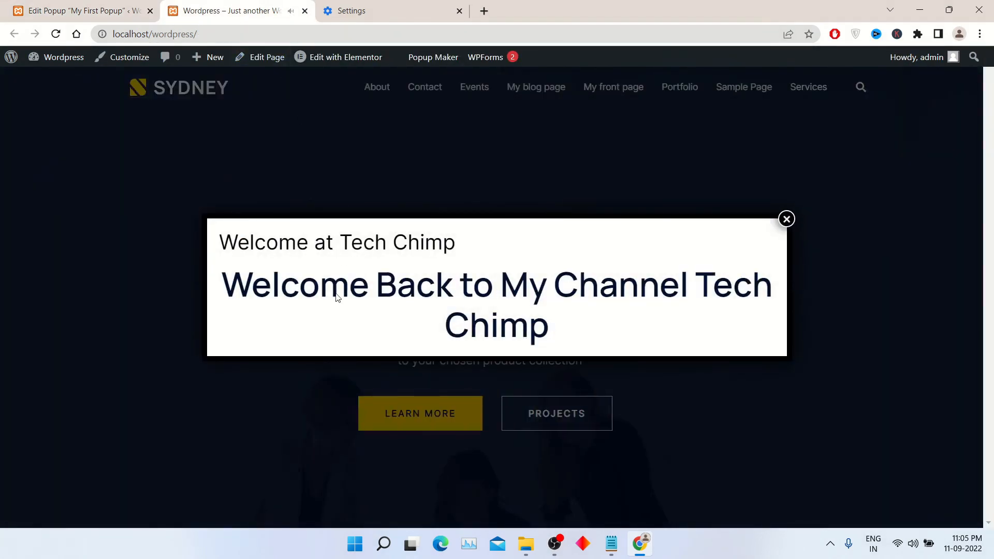
mouse_move(580, 337)
mouse_down()
mouse_move(240, 260)
mouse_move(369, 279)
mouse_move(200, 249)
mouse_move(571, 328)
mouse_up()
click(787, 220)
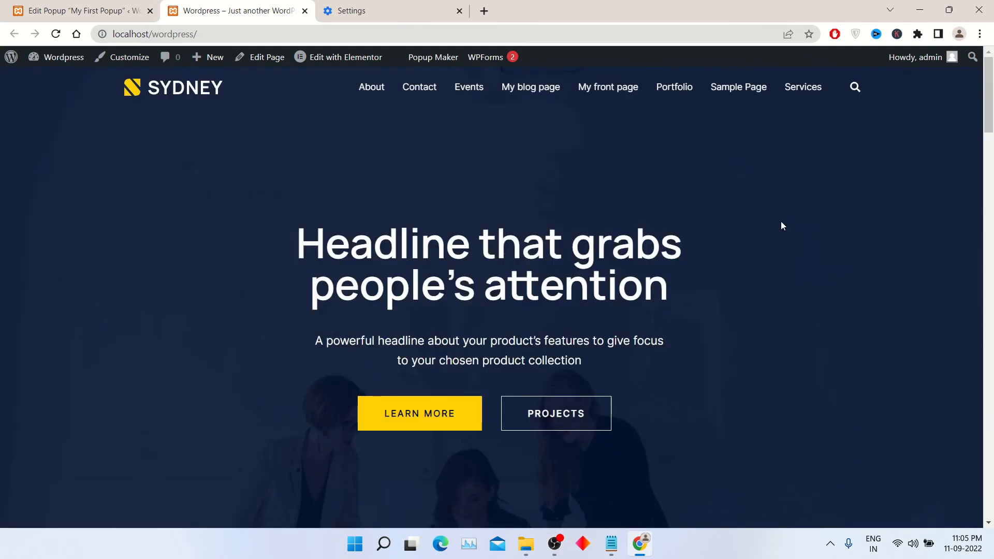
Return to the popup editor, clear the popup title "Welcome at Tech Chimp" and update the popup
click(129, 6)
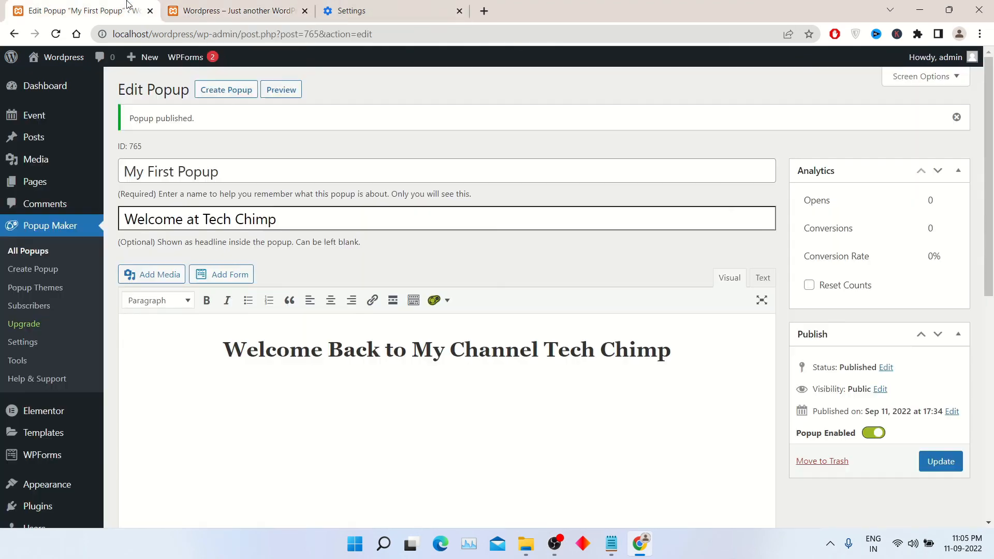
scroll(284, 149, down, 2)
triple_click(278, 146)
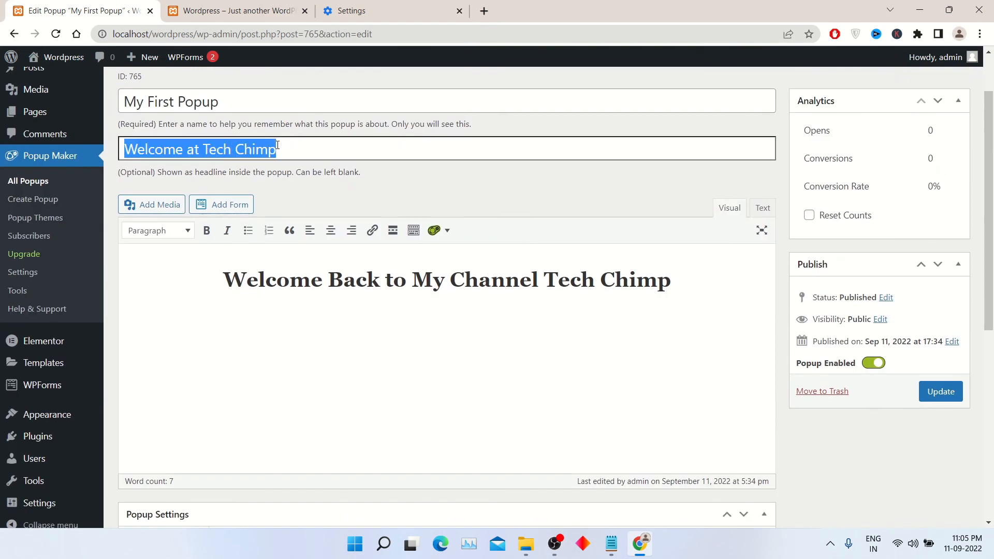
key(BackSpace)
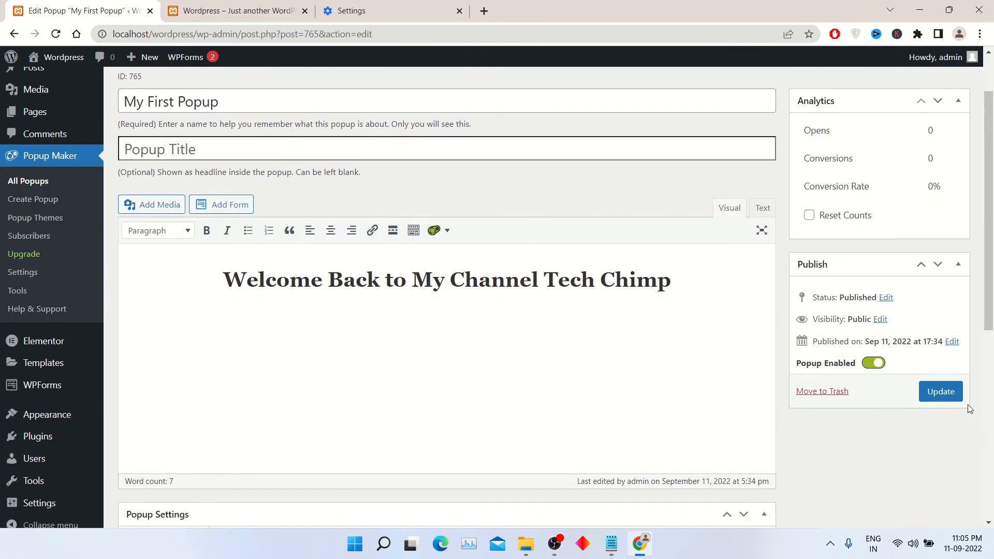
click(941, 392)
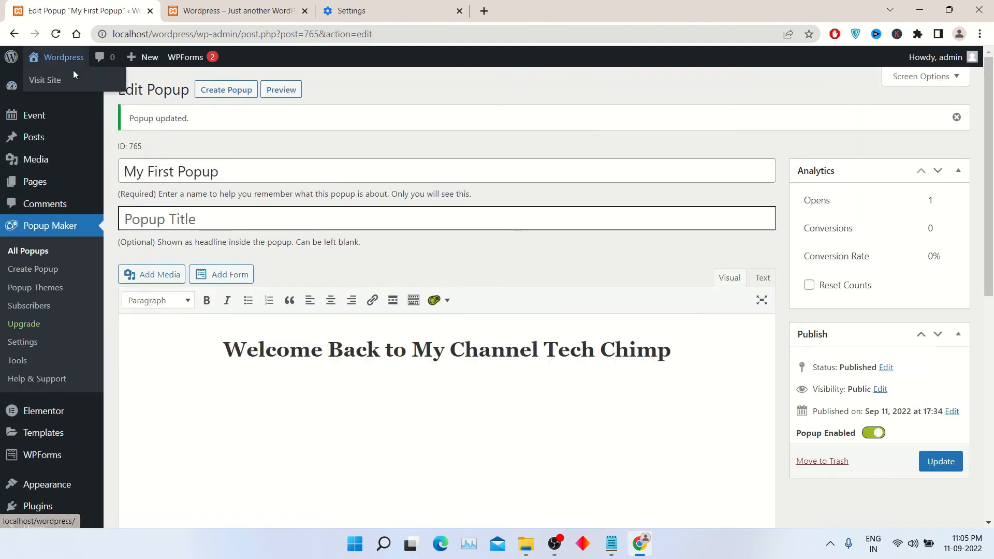
Open the home page in another new tab and check the updated popup's text
right_click(70, 79)
click(100, 90)
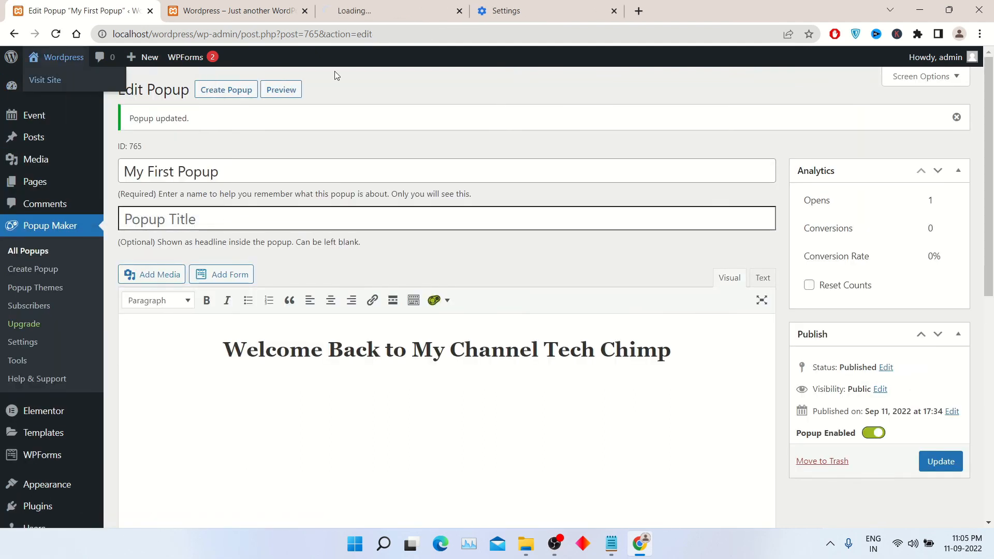
click(379, 4)
drag(576, 318, 233, 244)
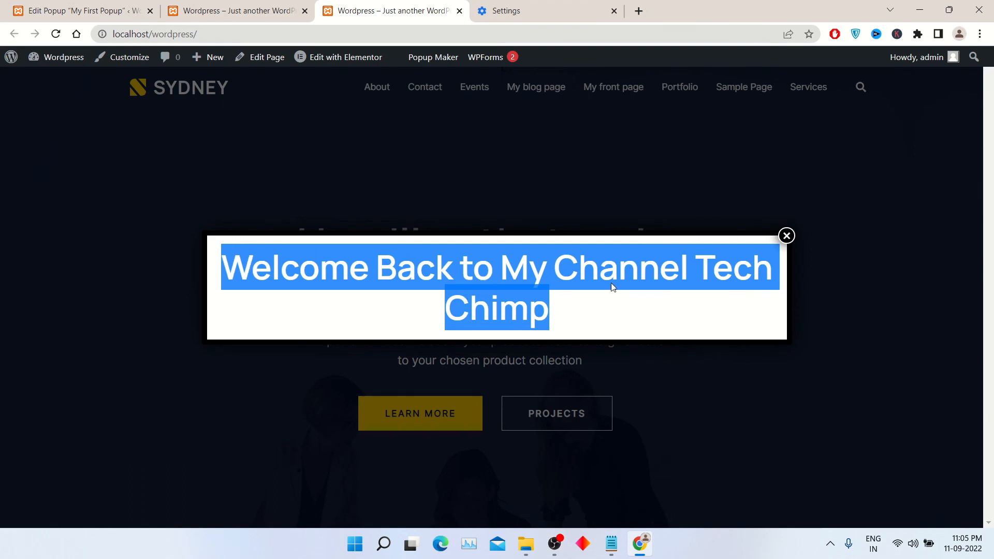
triple_click(596, 313)
click(600, 320)
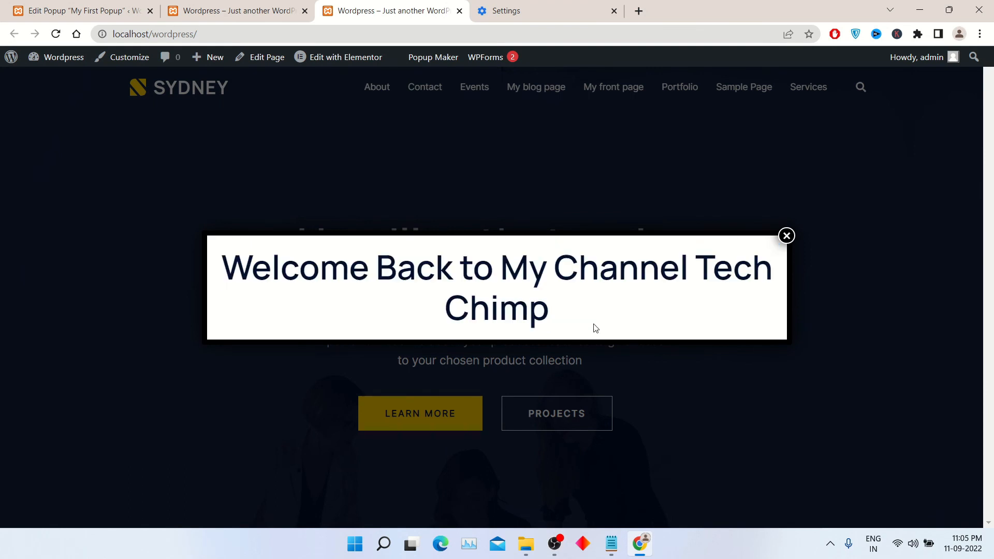